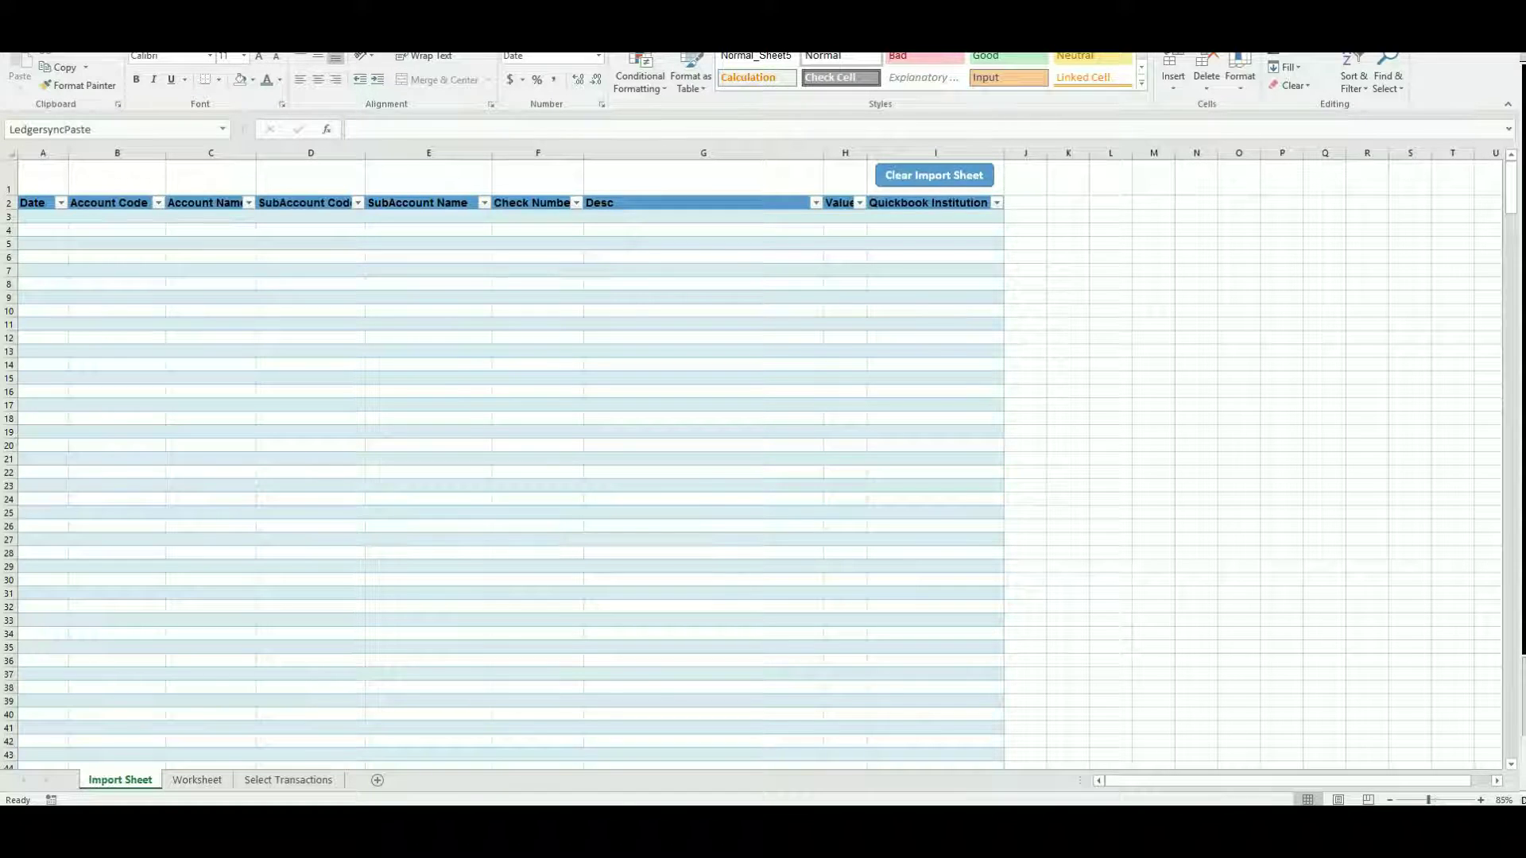
Paste the copied bank transactions as values from cell A3 of the Import Sheet, and bring them into the Worksheet table.
left_click(43, 217)
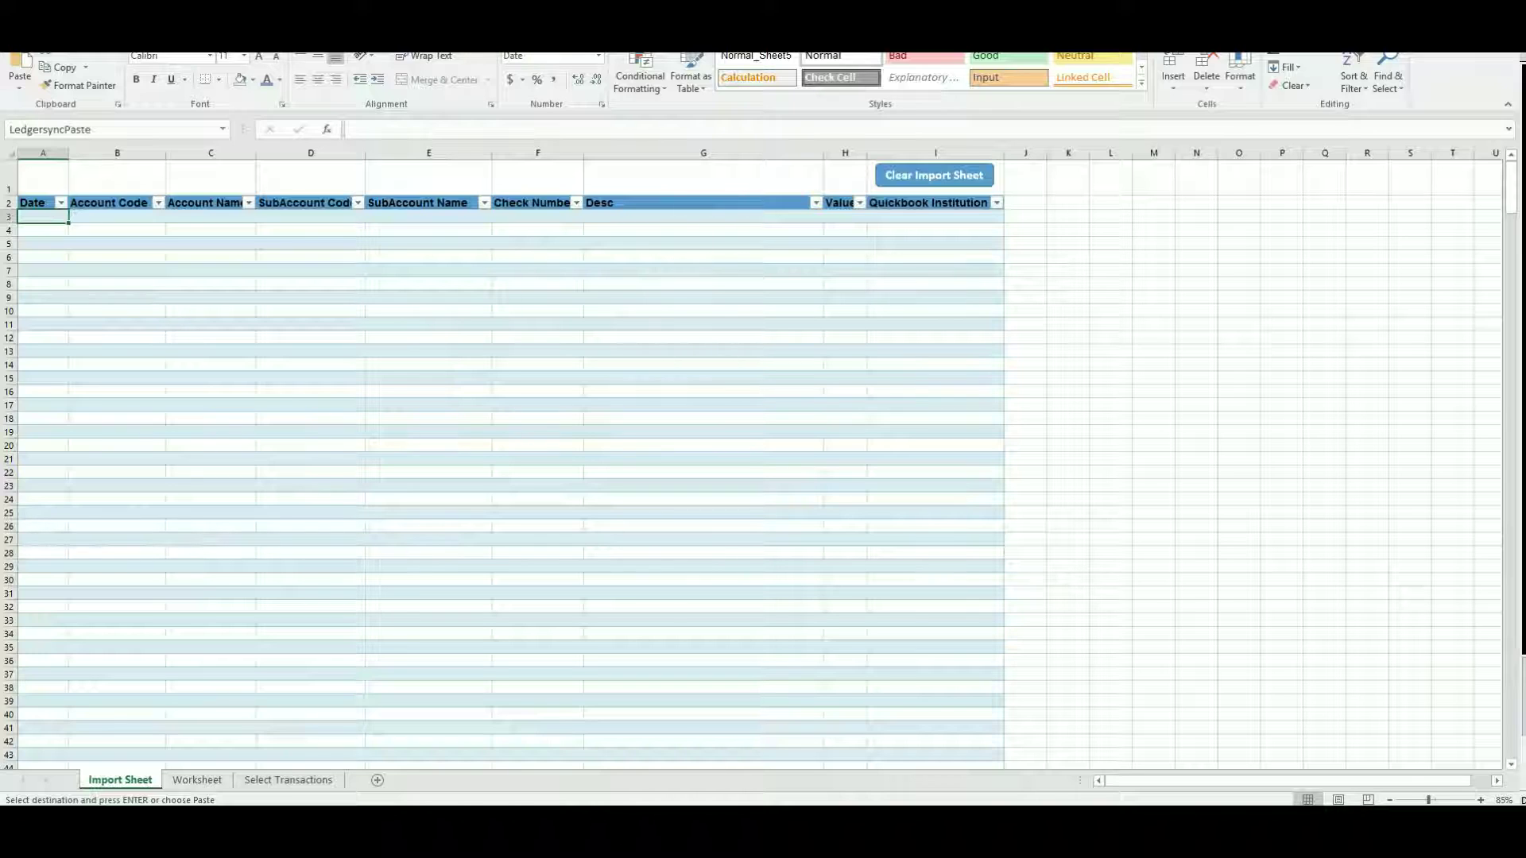
left_click(19, 86)
left_click(17, 190)
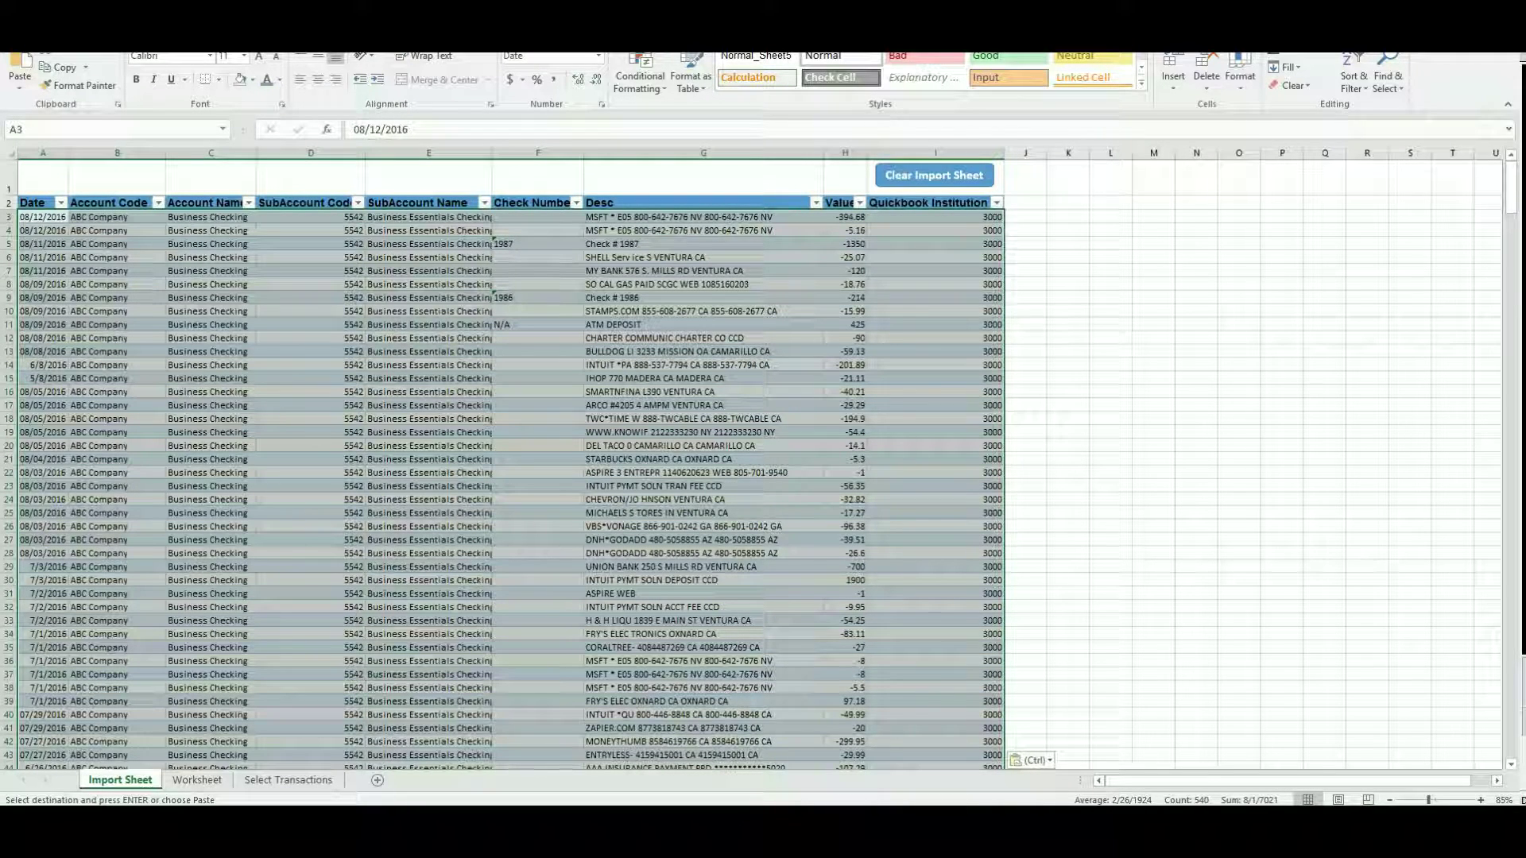
left_click(197, 779)
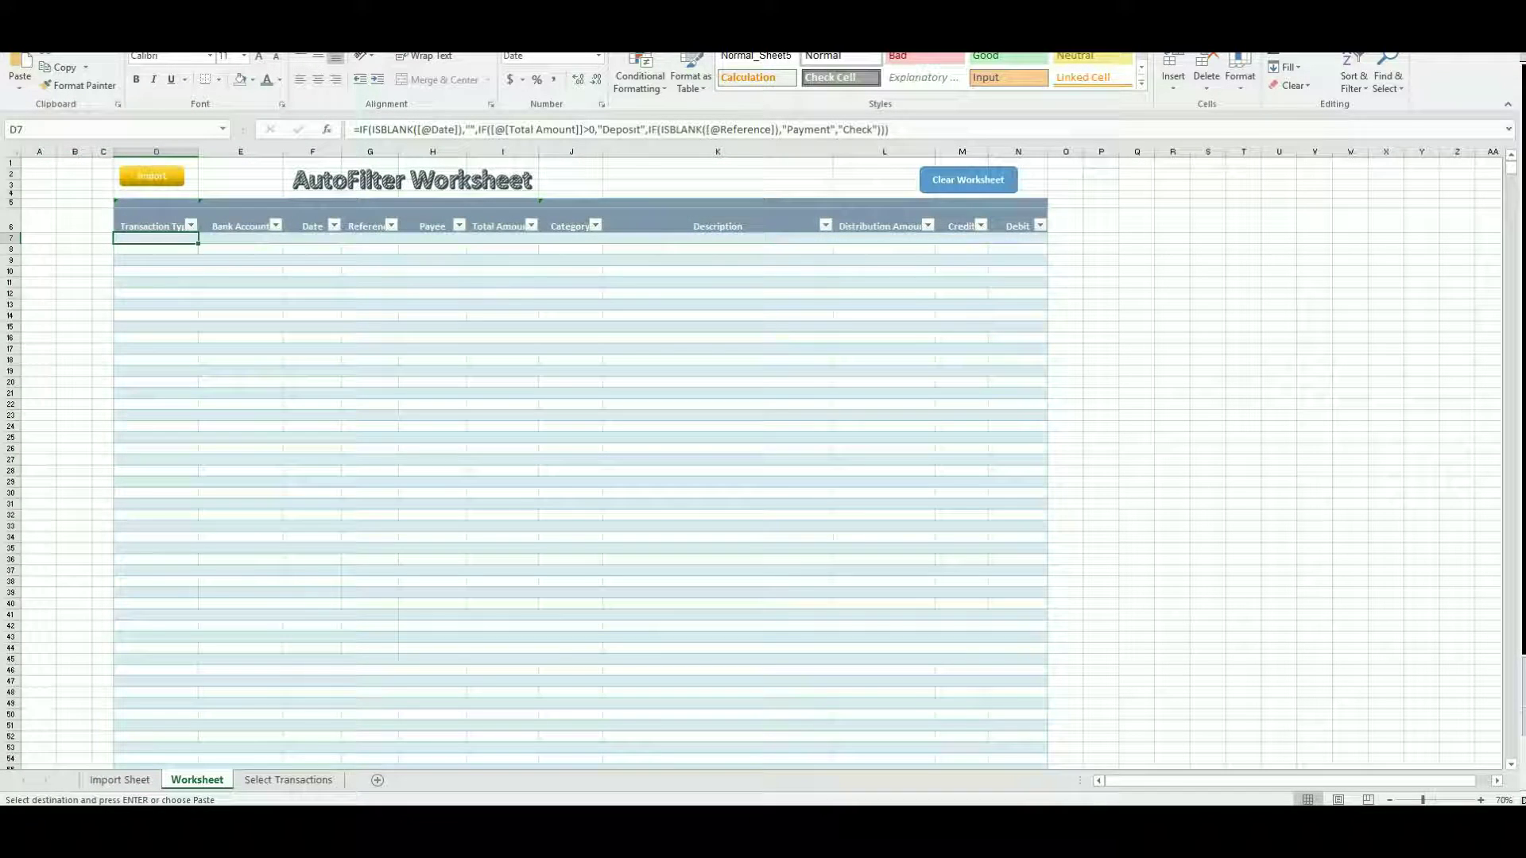
key("ctrl+v")
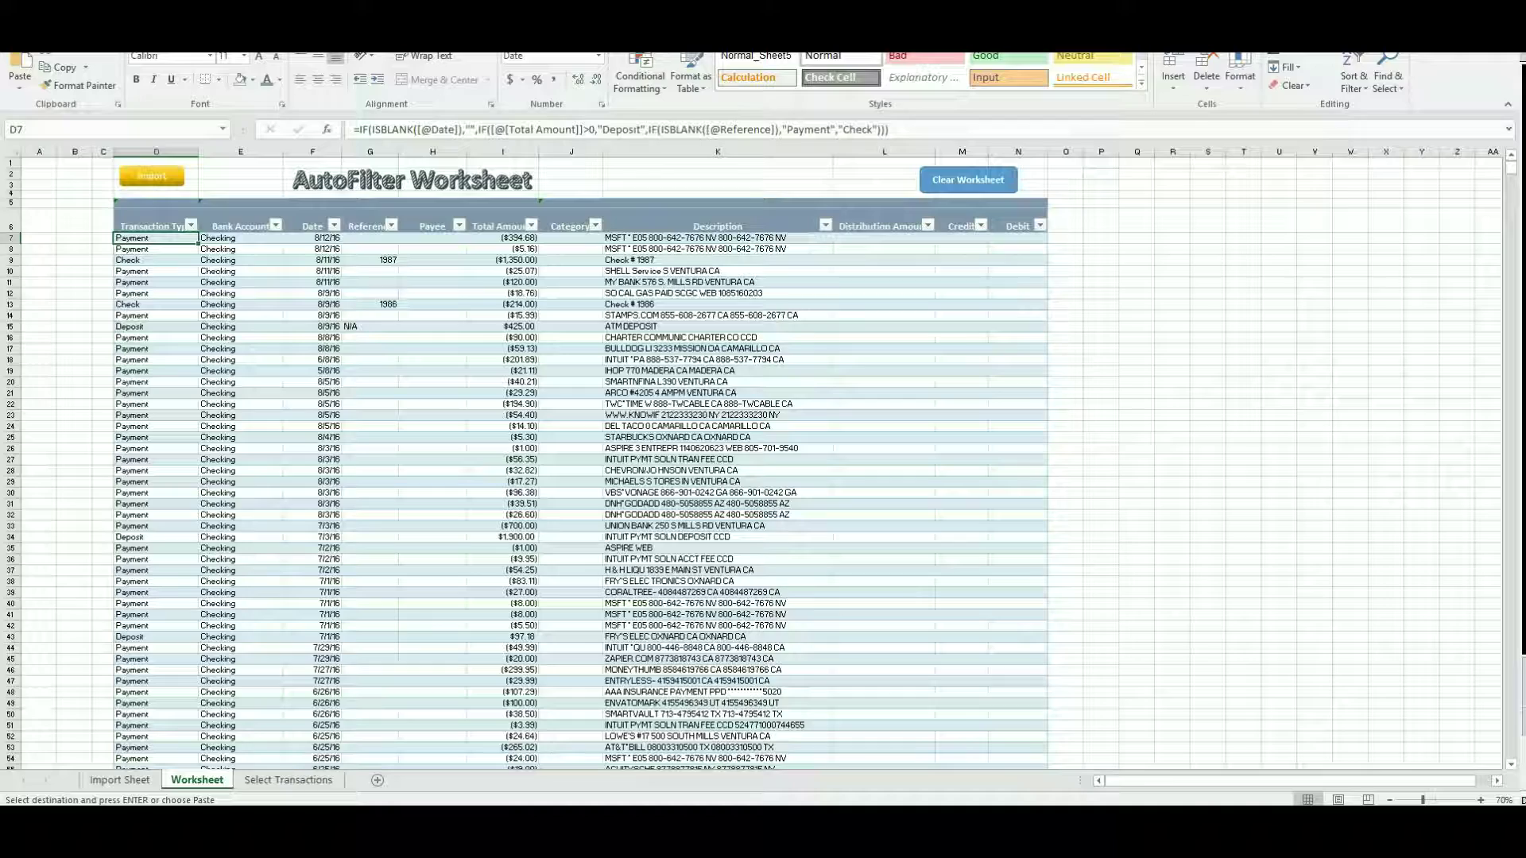
Set the payee of the first transaction in row 7 to Microsoft.
left_click(433, 238)
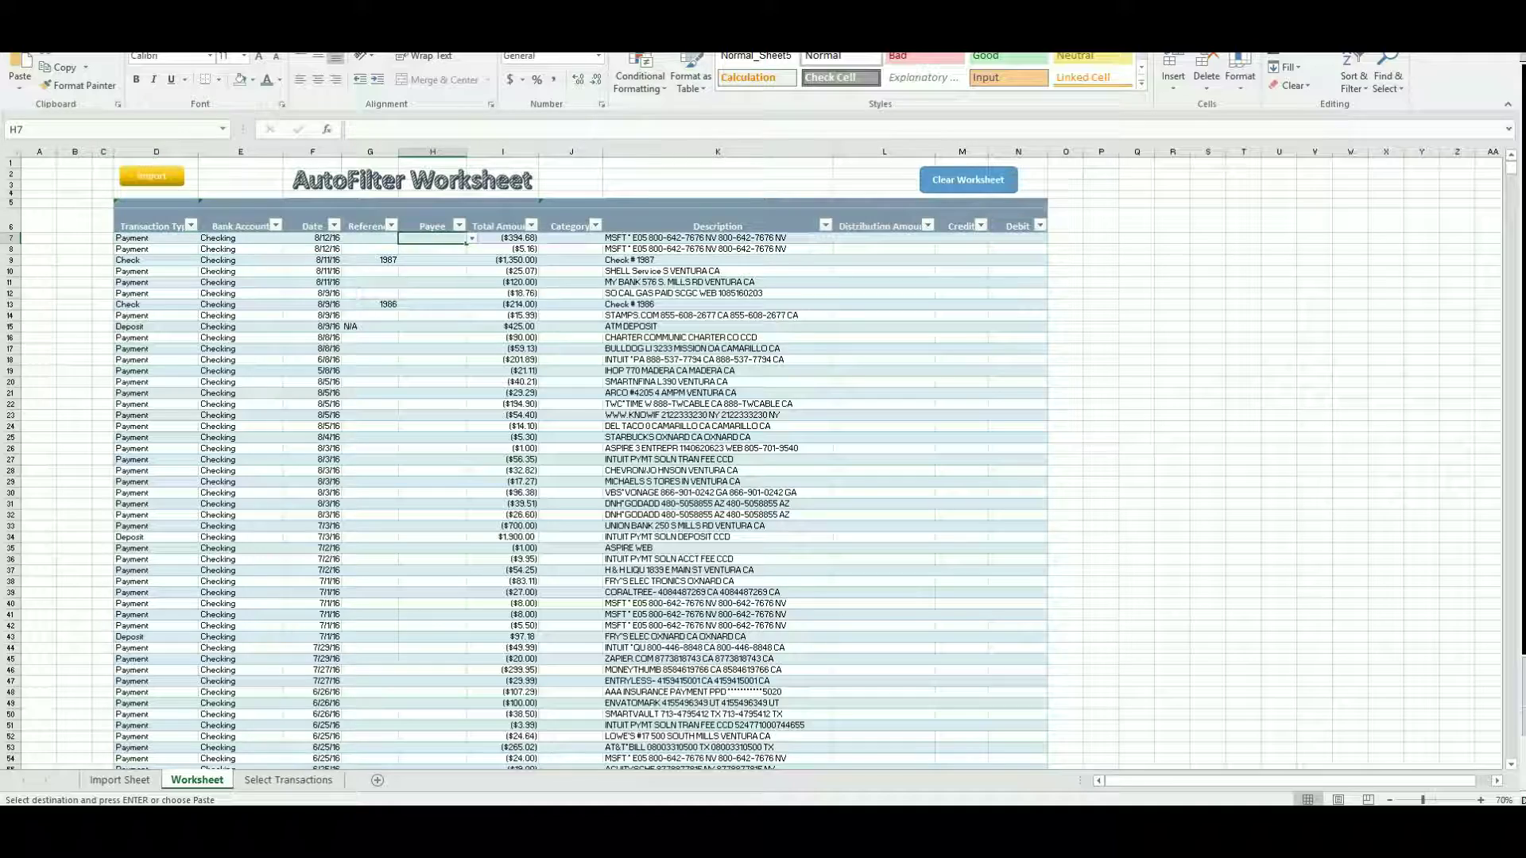
scroll(432, 239, "up", 1)
scroll(751, 461, "up", 2)
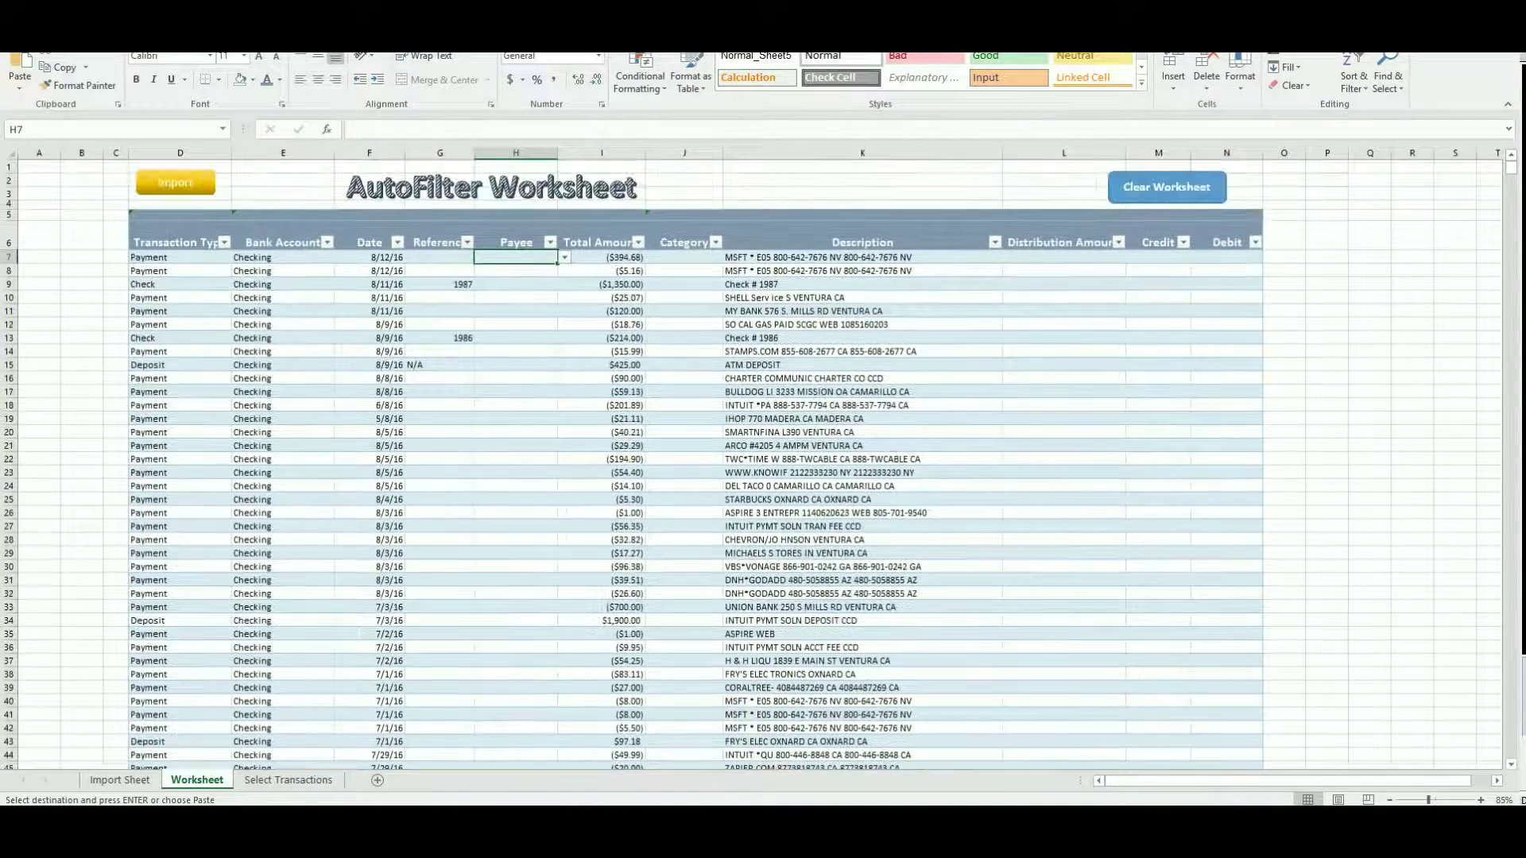
scroll(751, 461, "up", 1)
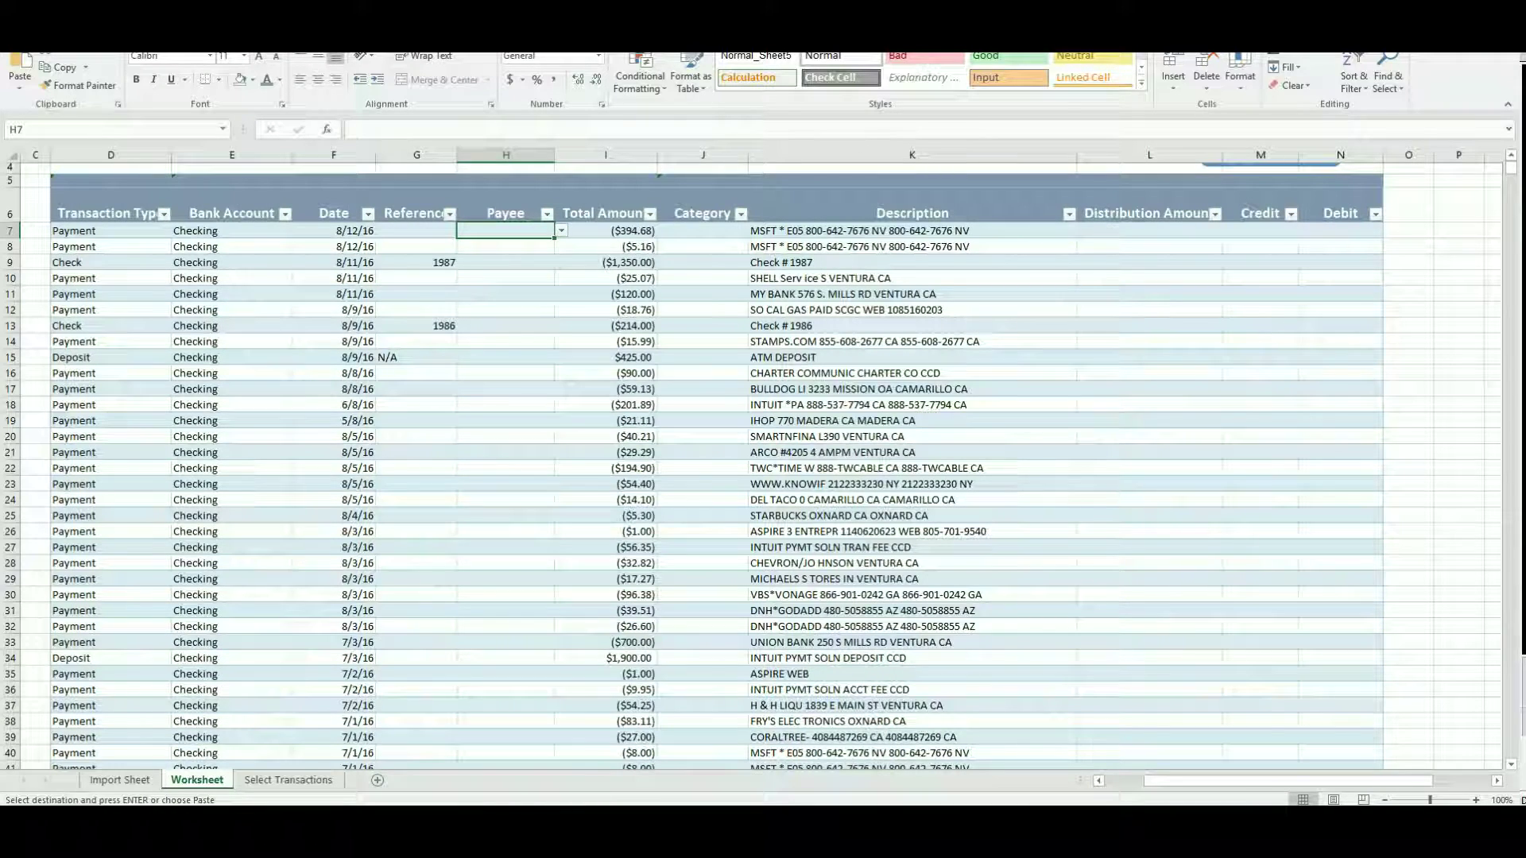
key("alt+Down")
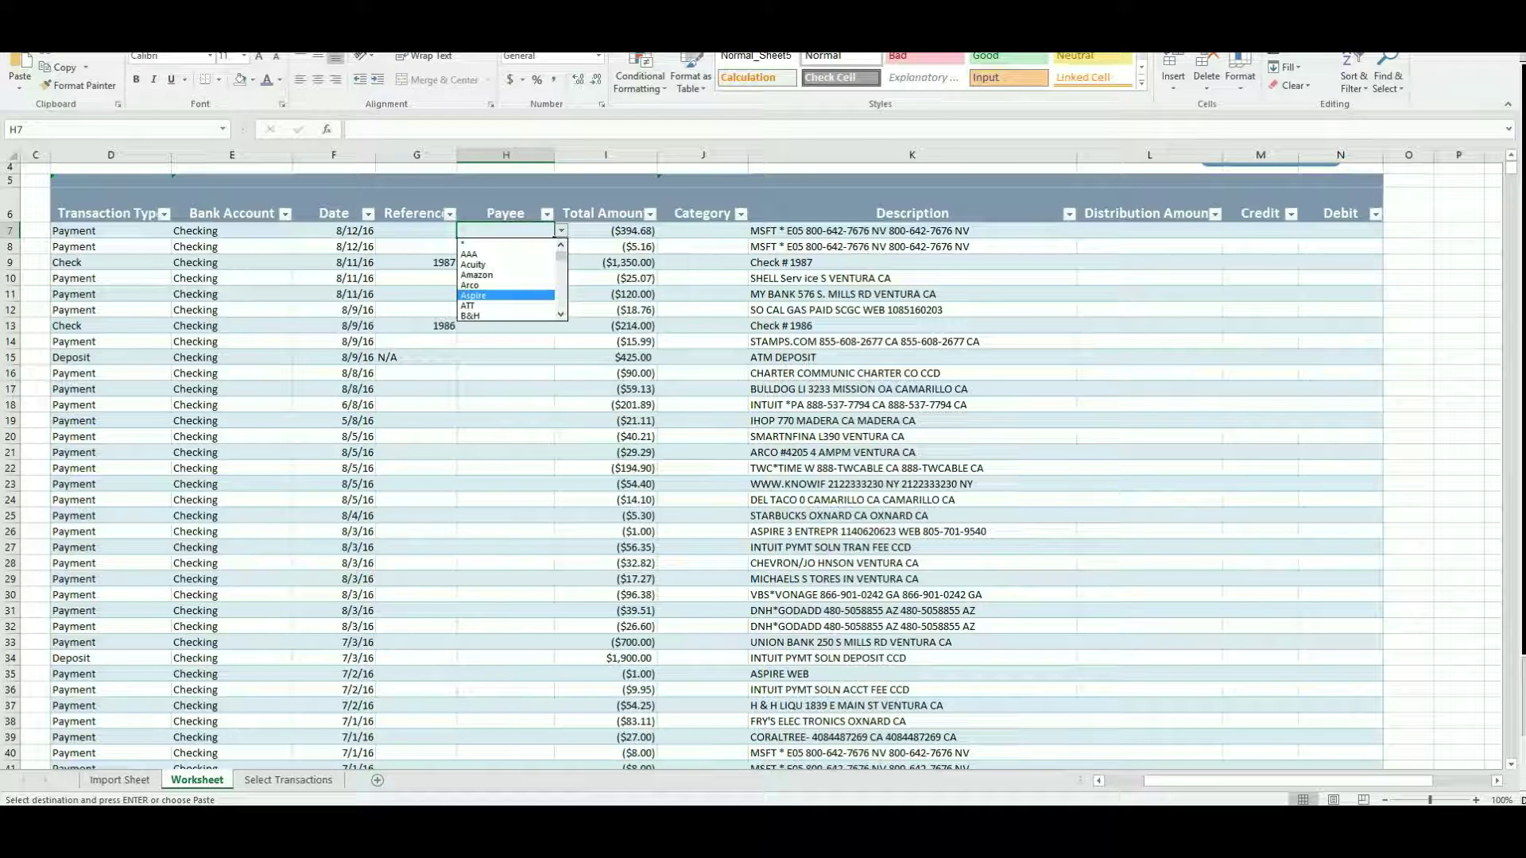
scroll(477, 306, "down", 5)
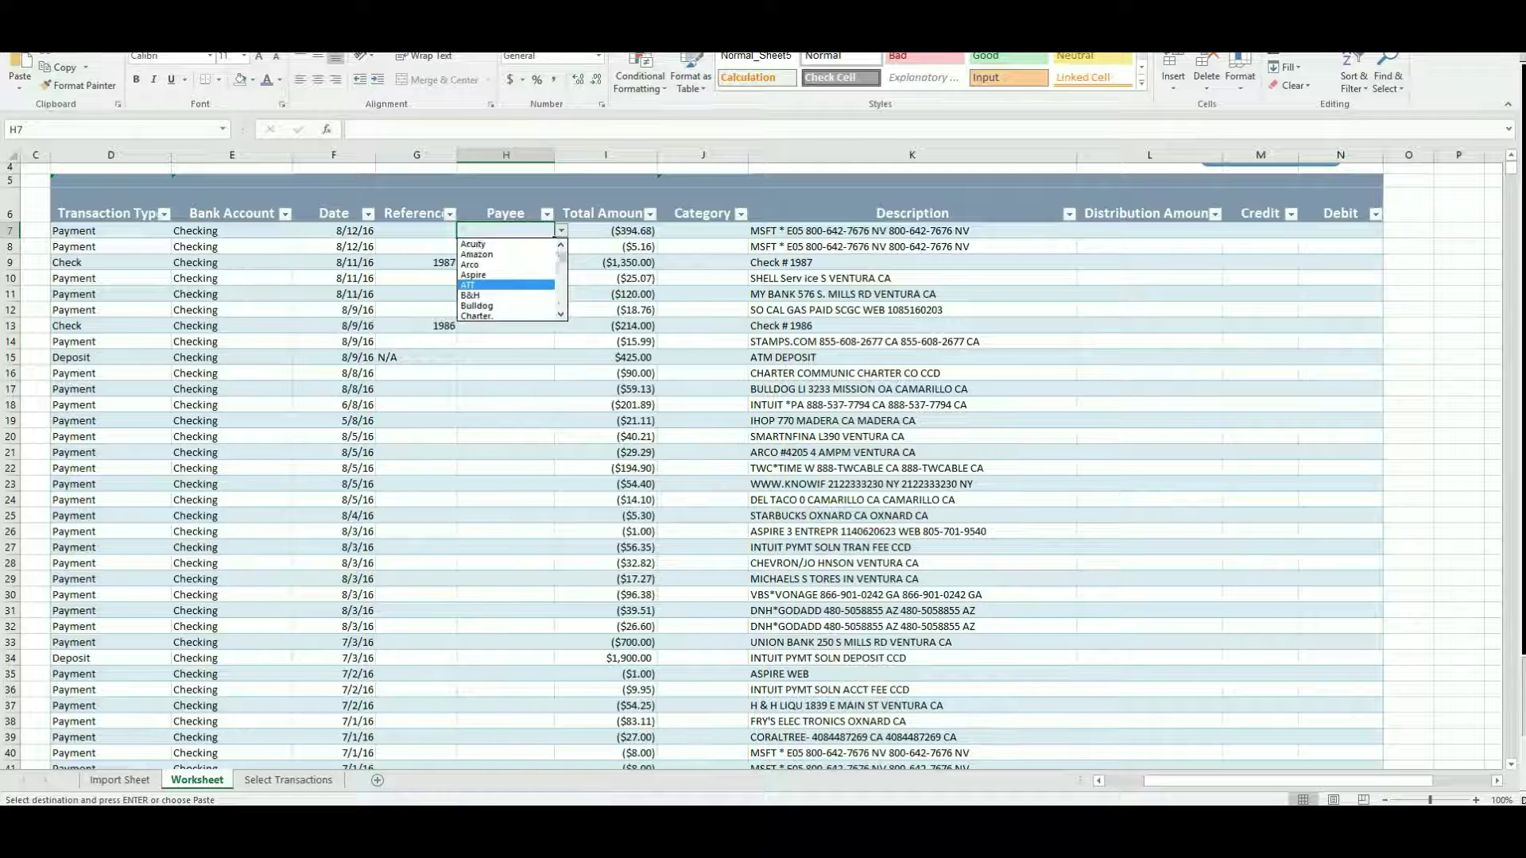
scroll(509, 279, "down", 4)
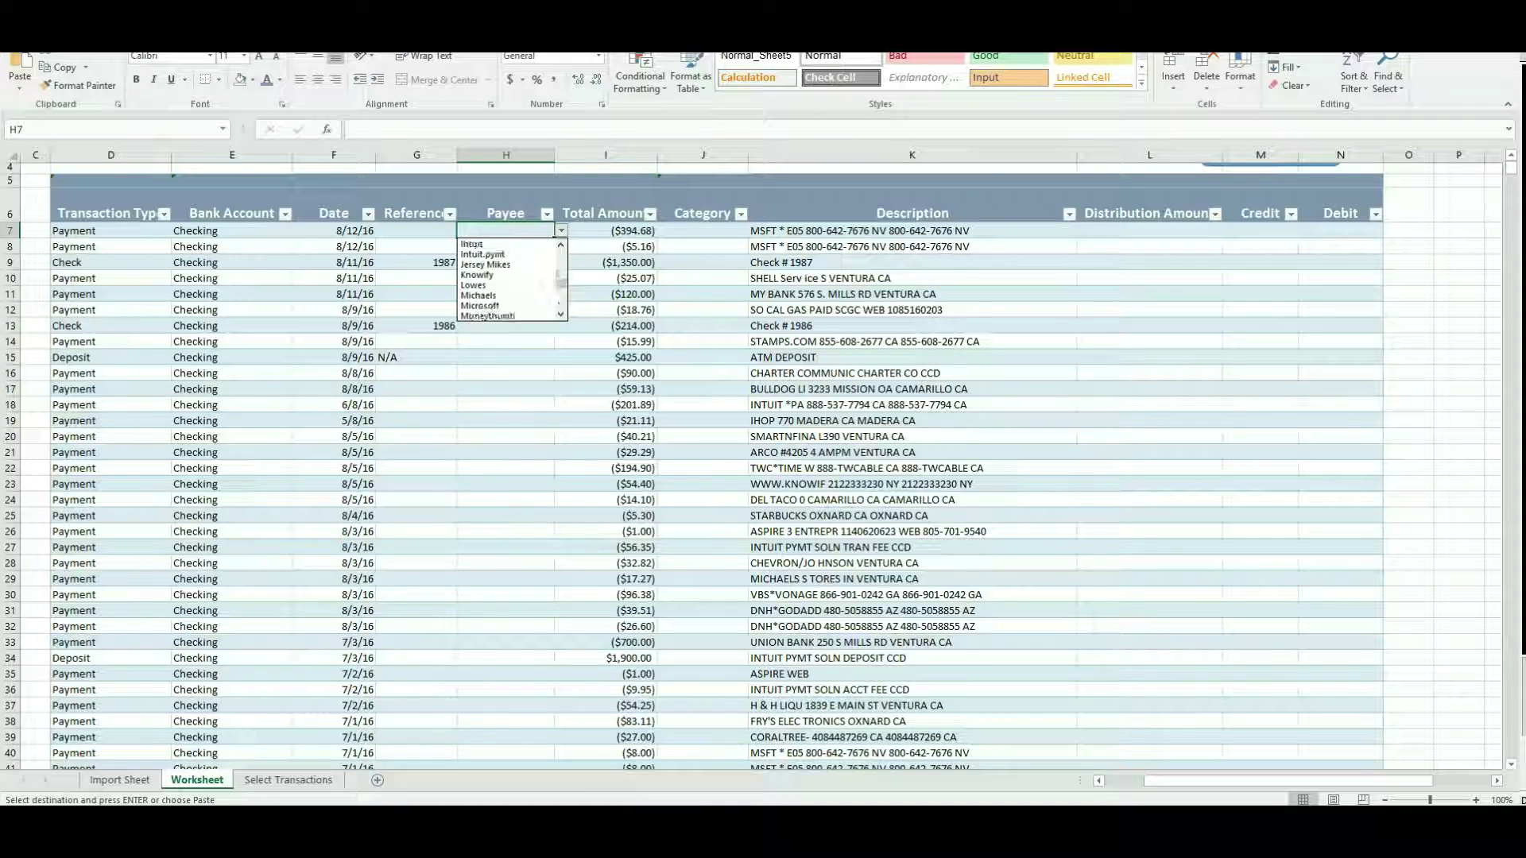
left_click(480, 275)
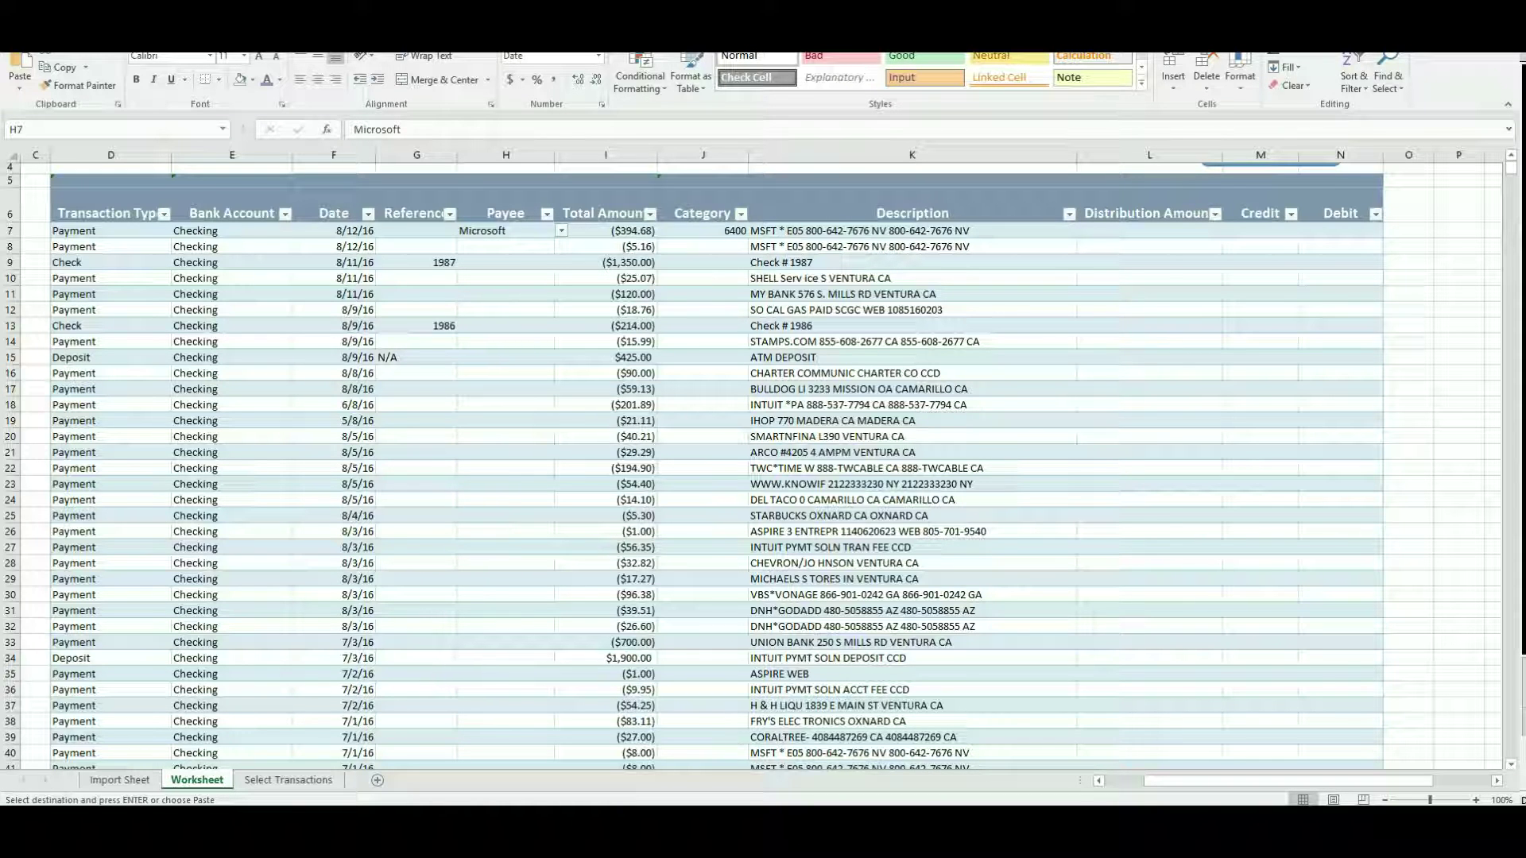
Fill the Payee column from cell H7 downward by pasting the copied payee names as values.
left_click(19, 87)
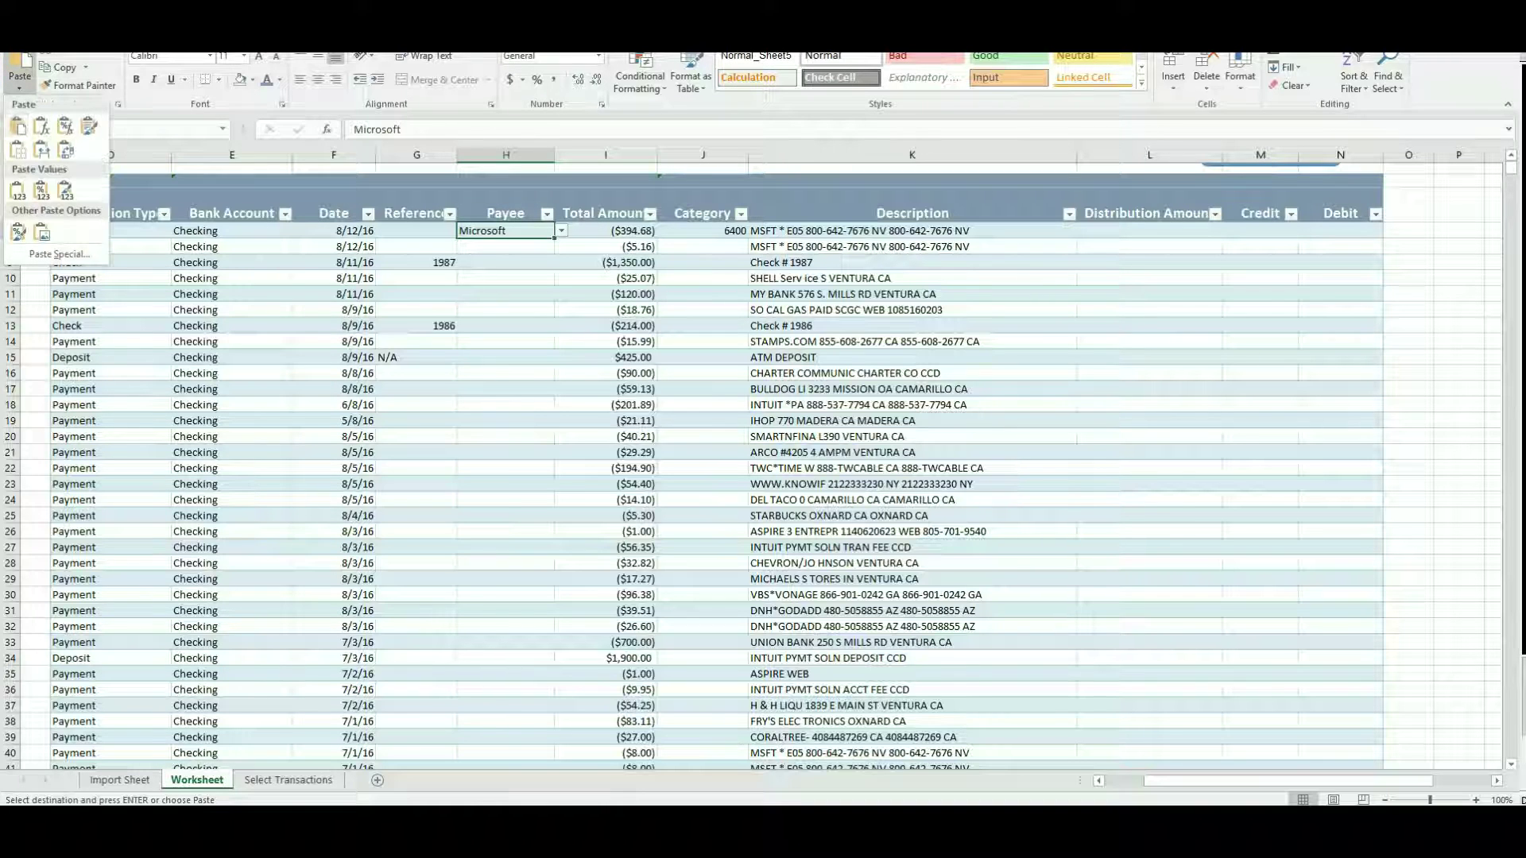
left_click(17, 189)
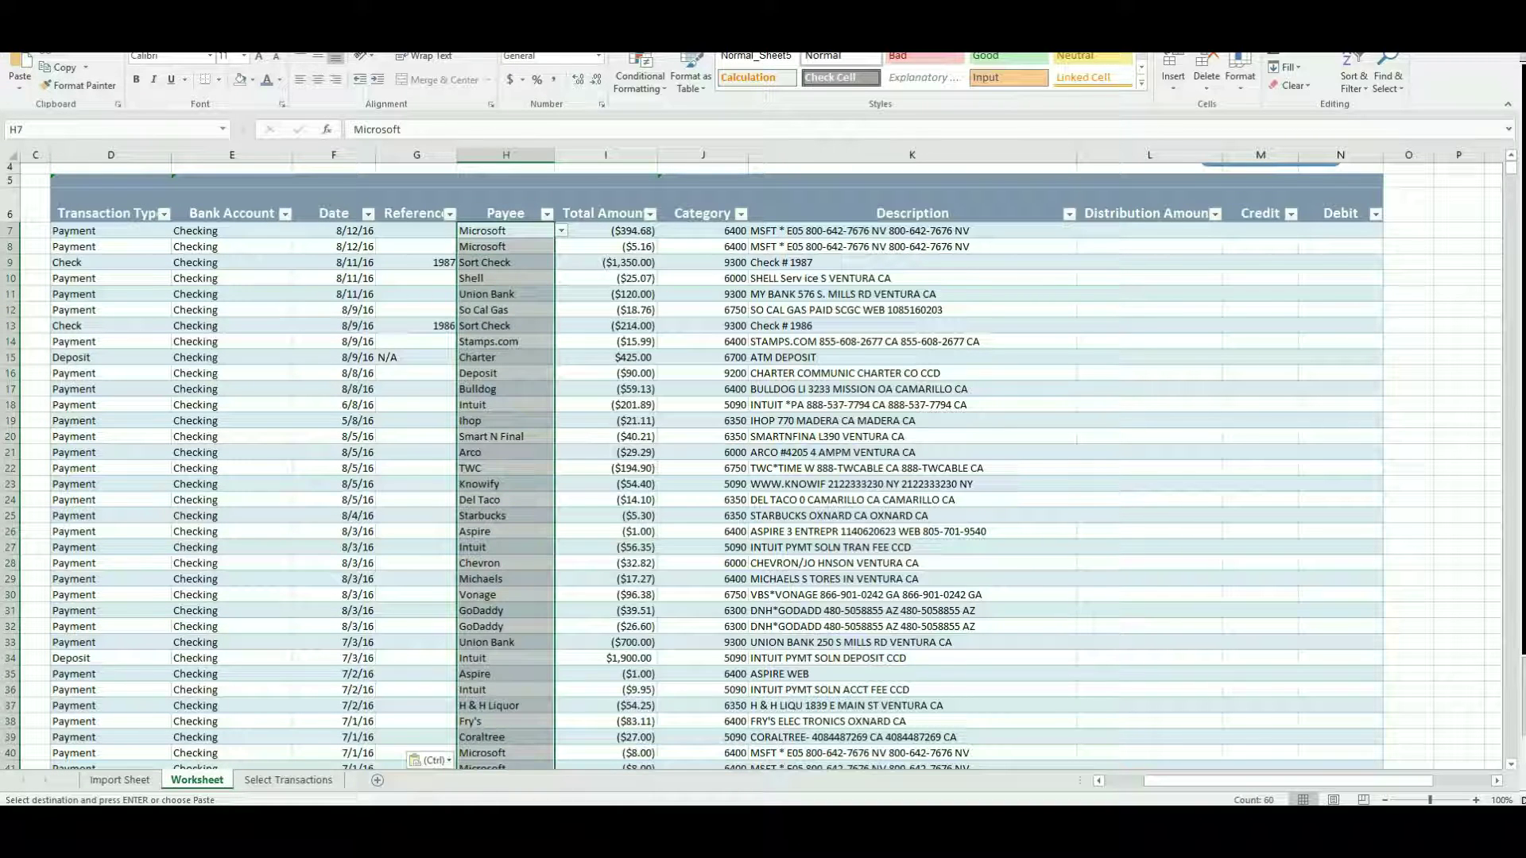
left_click(506, 230)
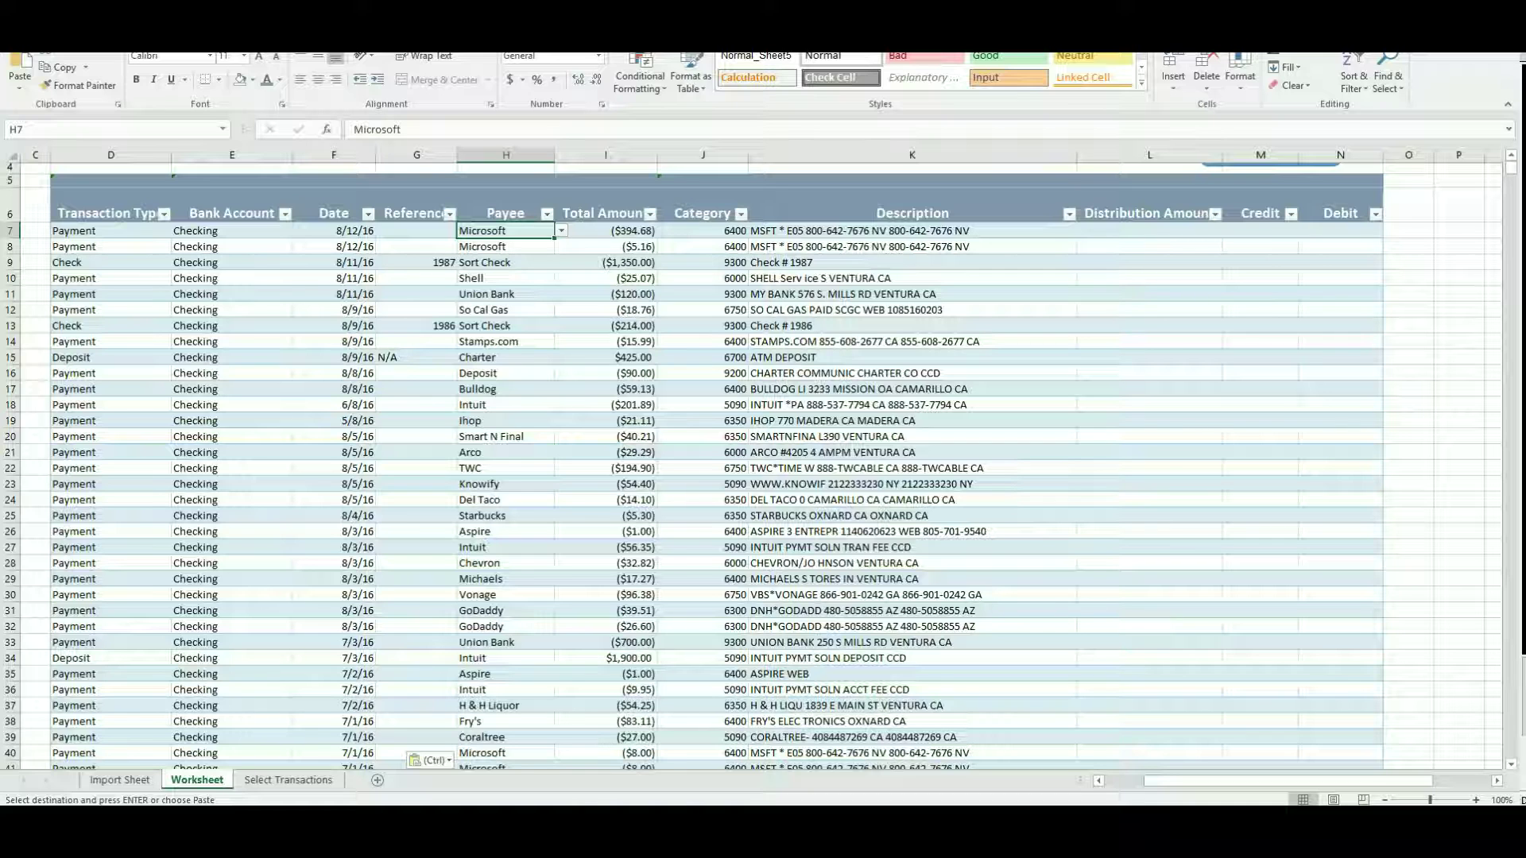
Transfer the categorized worksheet transactions into the table on the Select Transactions sheet.
scroll(750, 469, "up", 1)
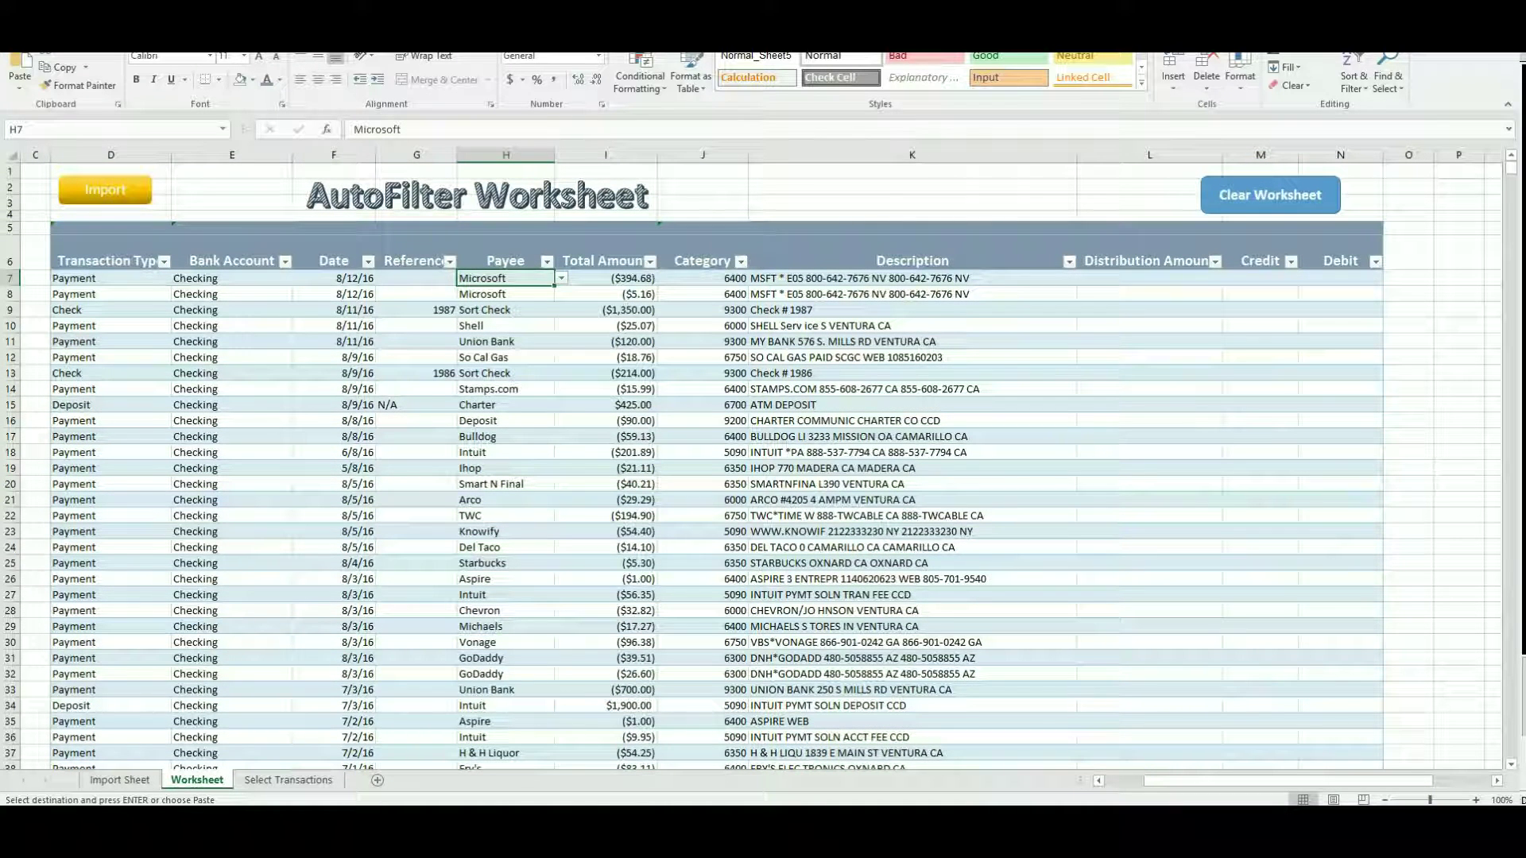
left_click(287, 779)
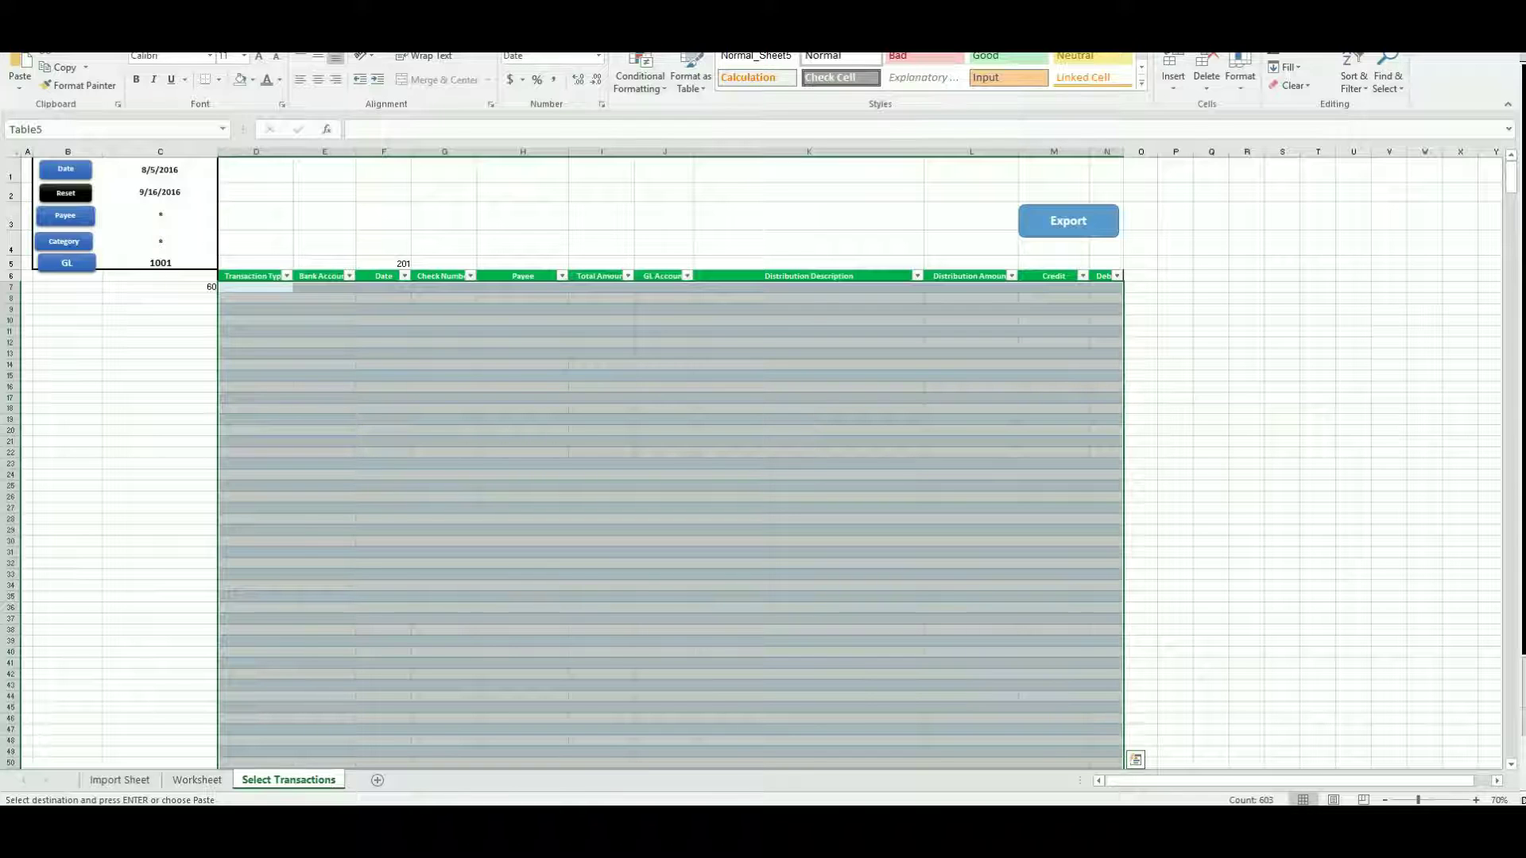
key("Return")
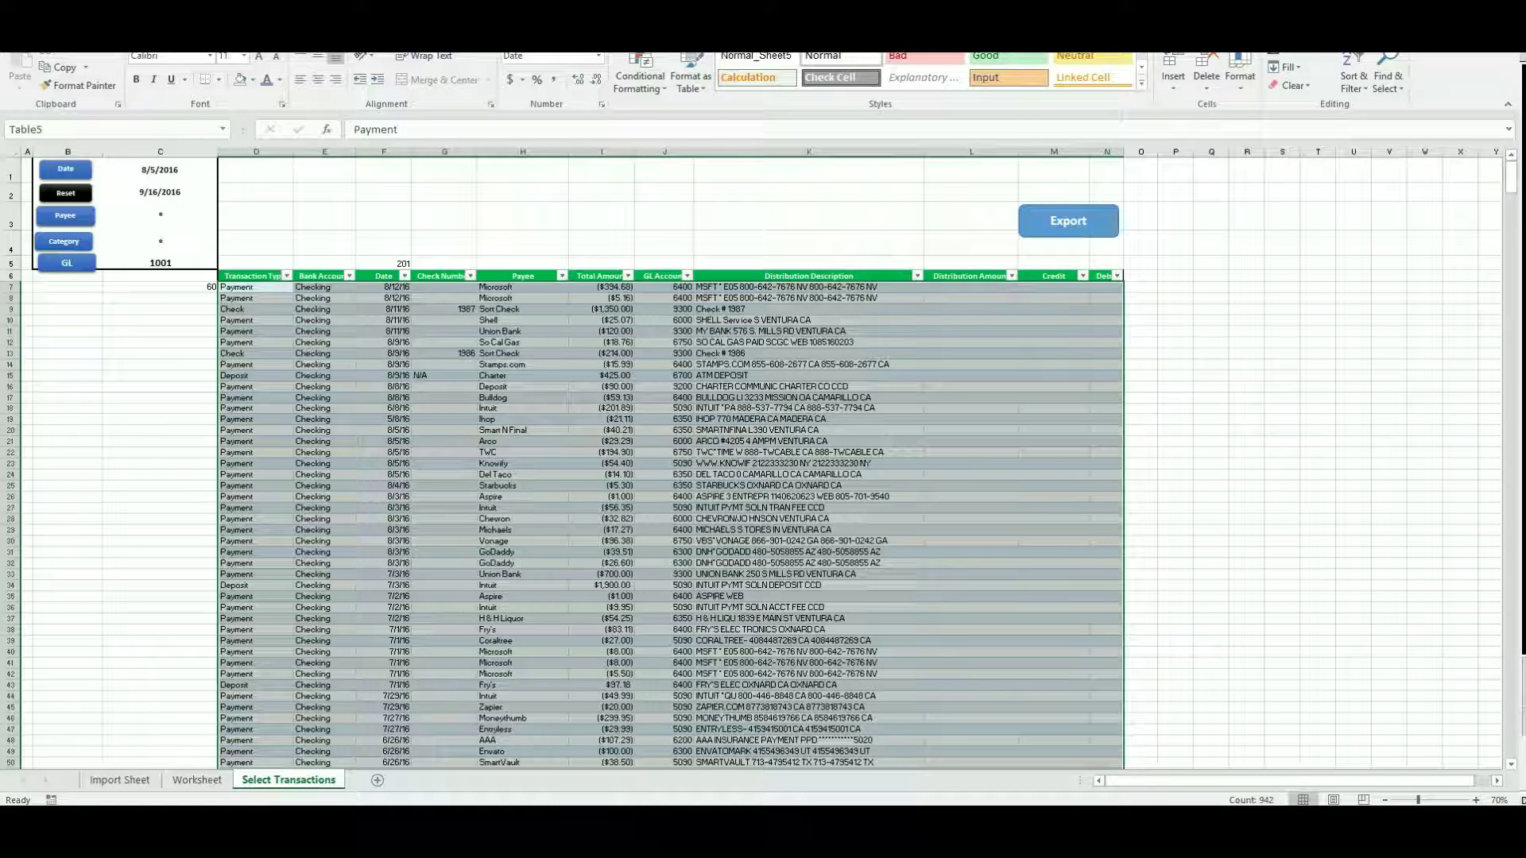
Filter the selected transactions to the date range 8/5/2016 to 9/16/2016 and dismiss the message.
left_click(160, 170)
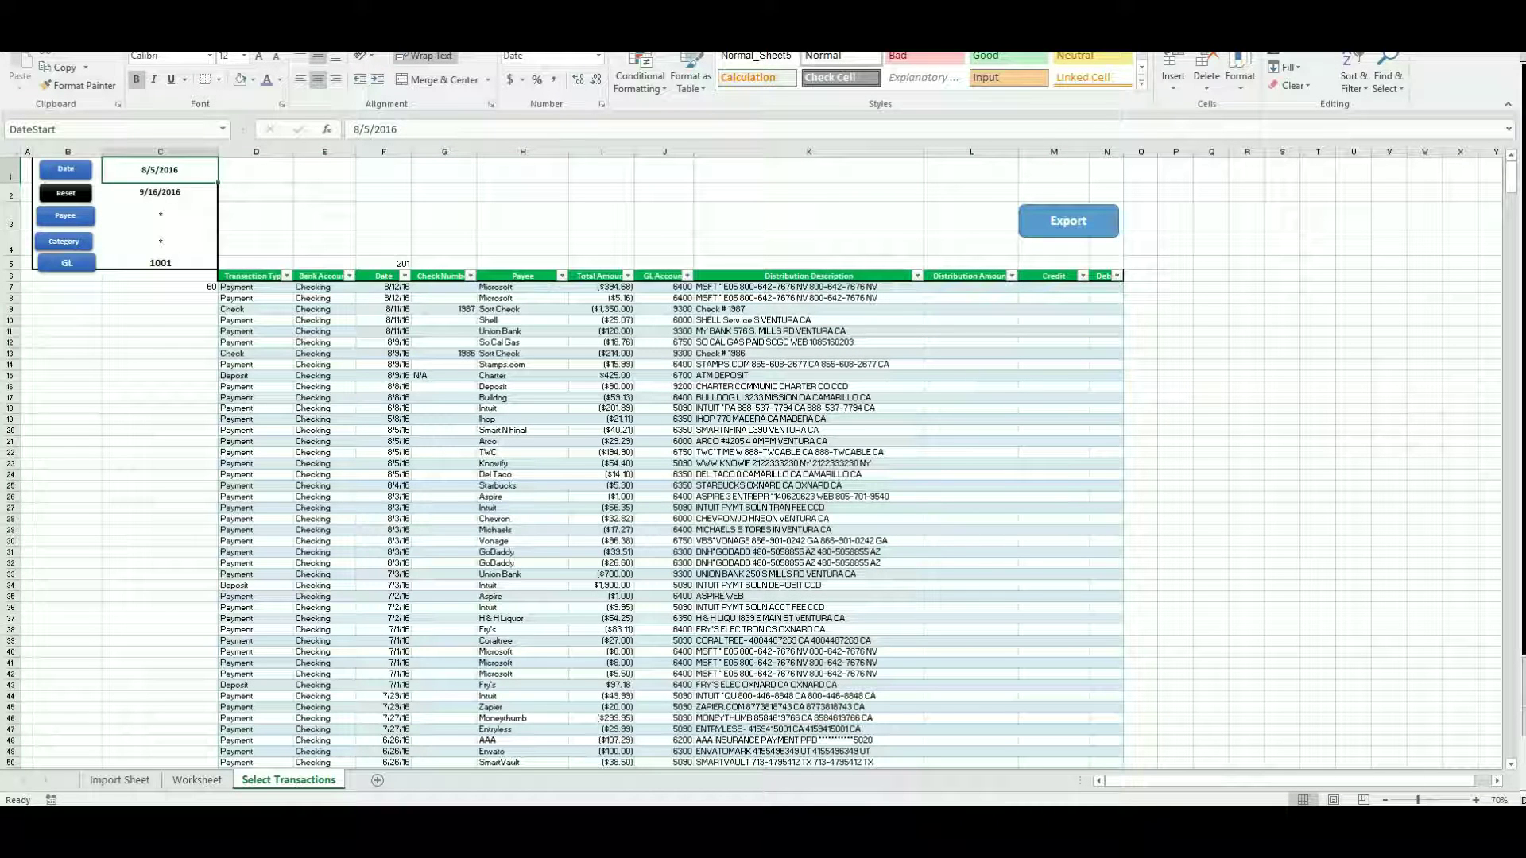
left_click(65, 170)
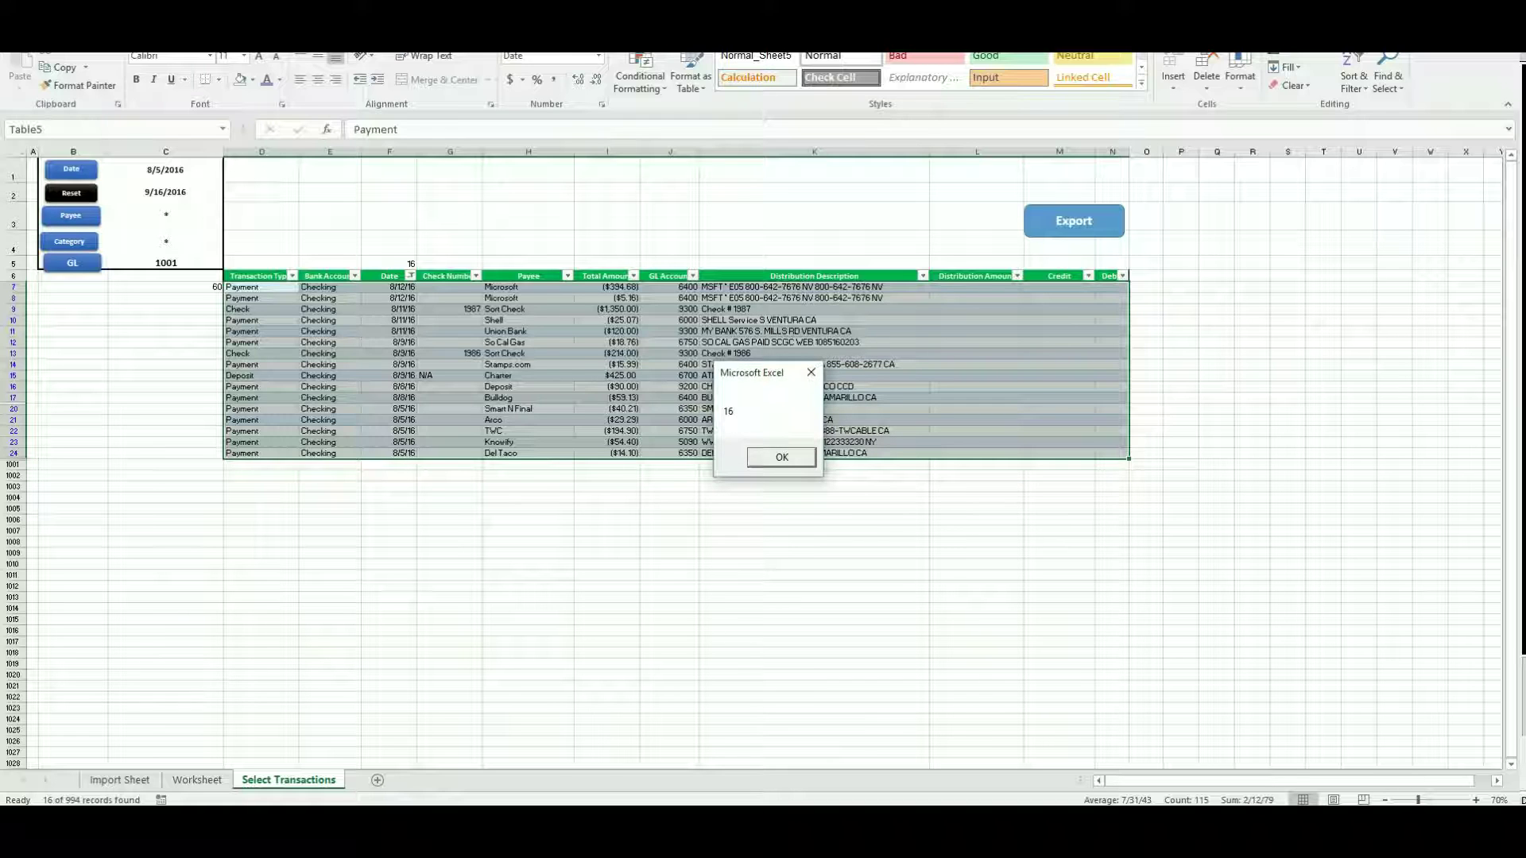
key("Return")
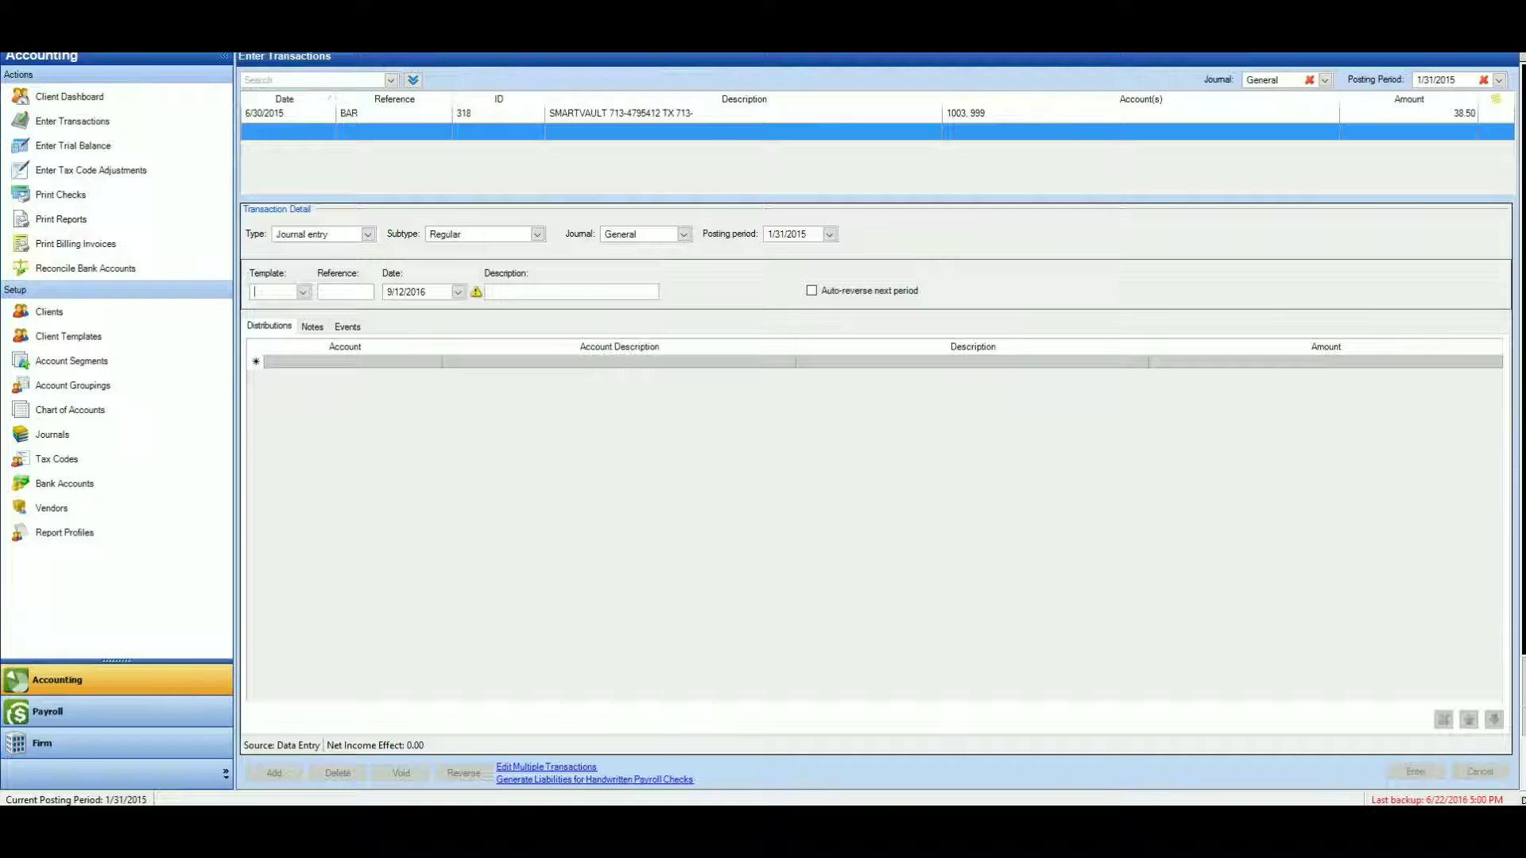
In Accounting CS, start a spreadsheet import with Transactions as the data type.
key("alt+f")
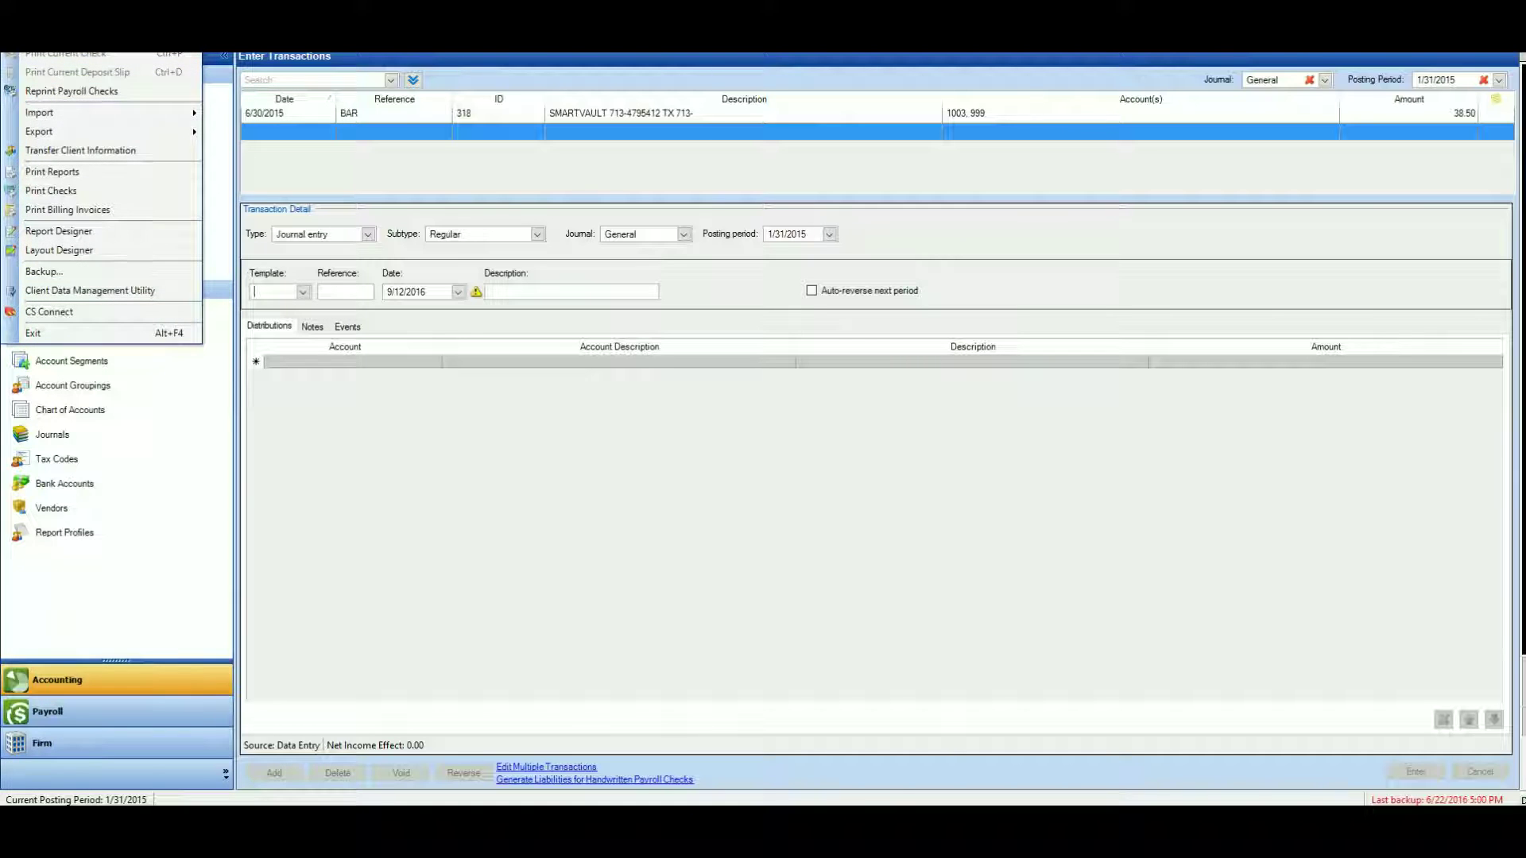
mouse_move(102, 113)
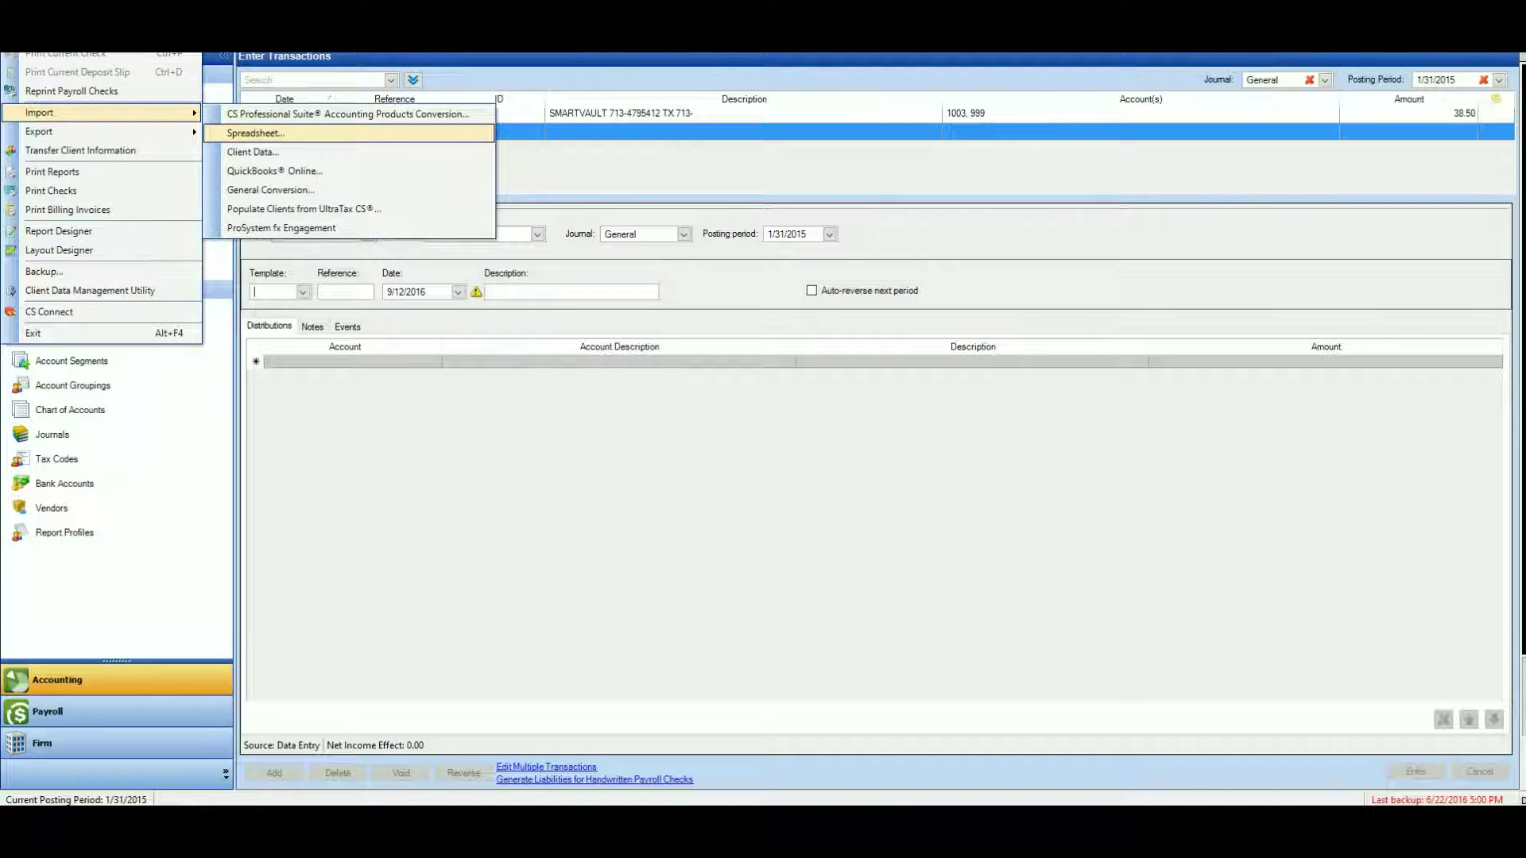
key("Return")
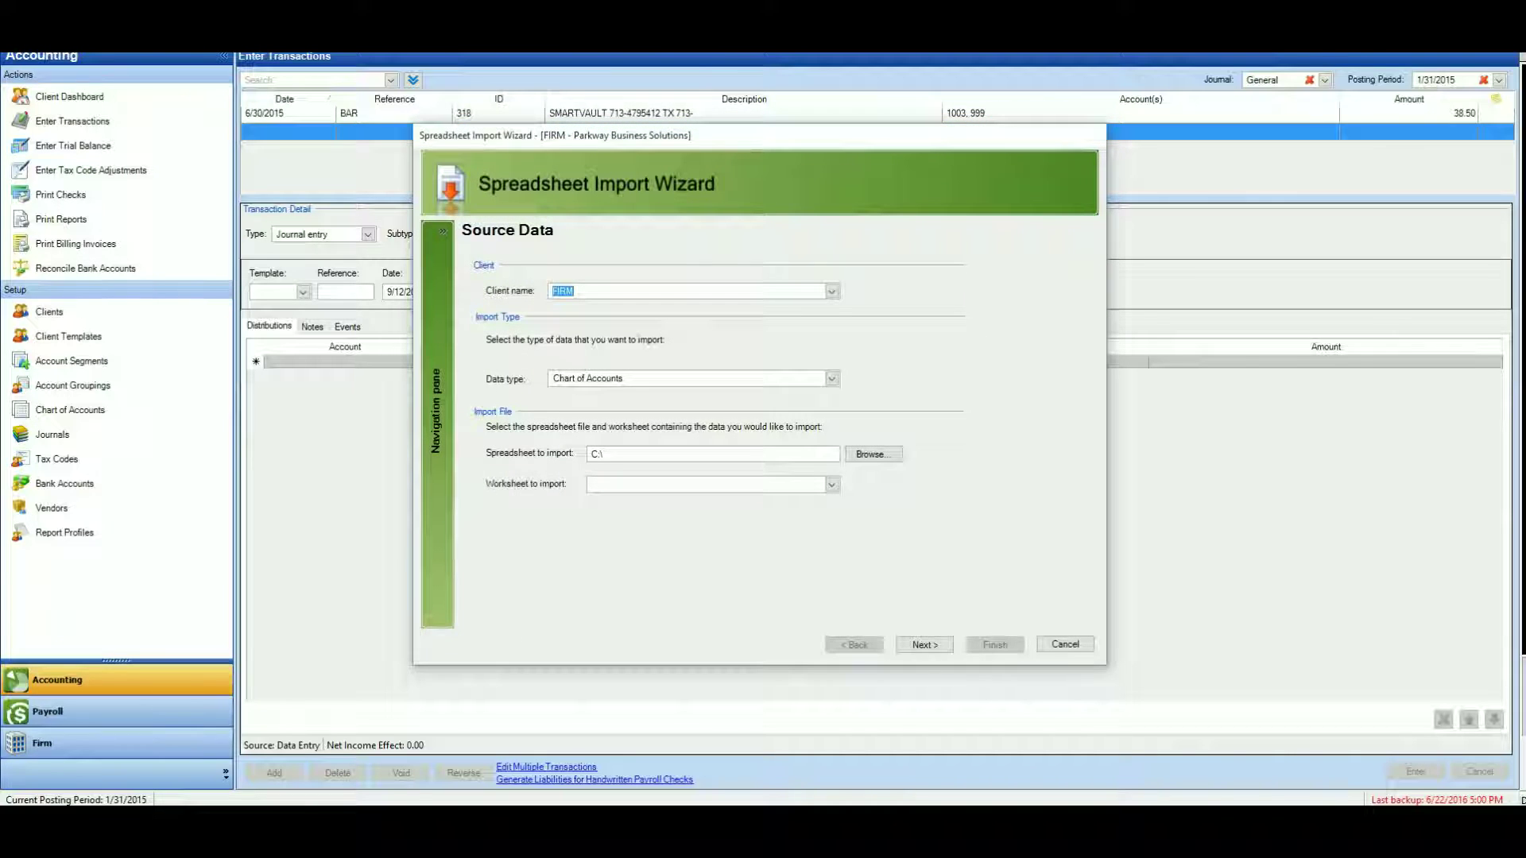
left_click(832, 379)
key("Down")
key("Down")
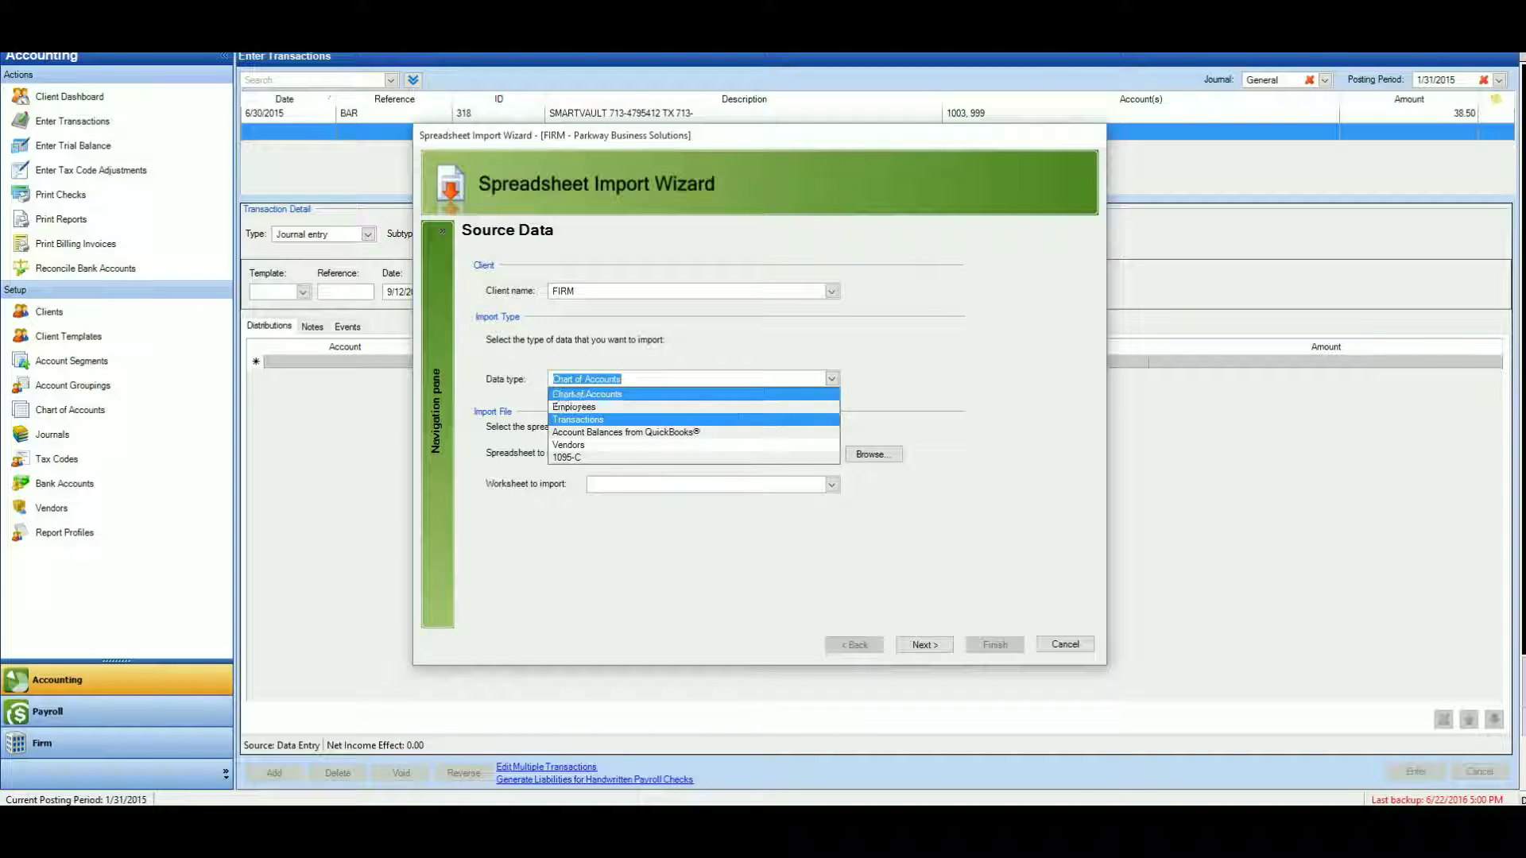
key("Return")
Choose the file Accounting CS -1001 from C:\Parkway\AccountingCS as the spreadsheet to import.
left_click(873, 455)
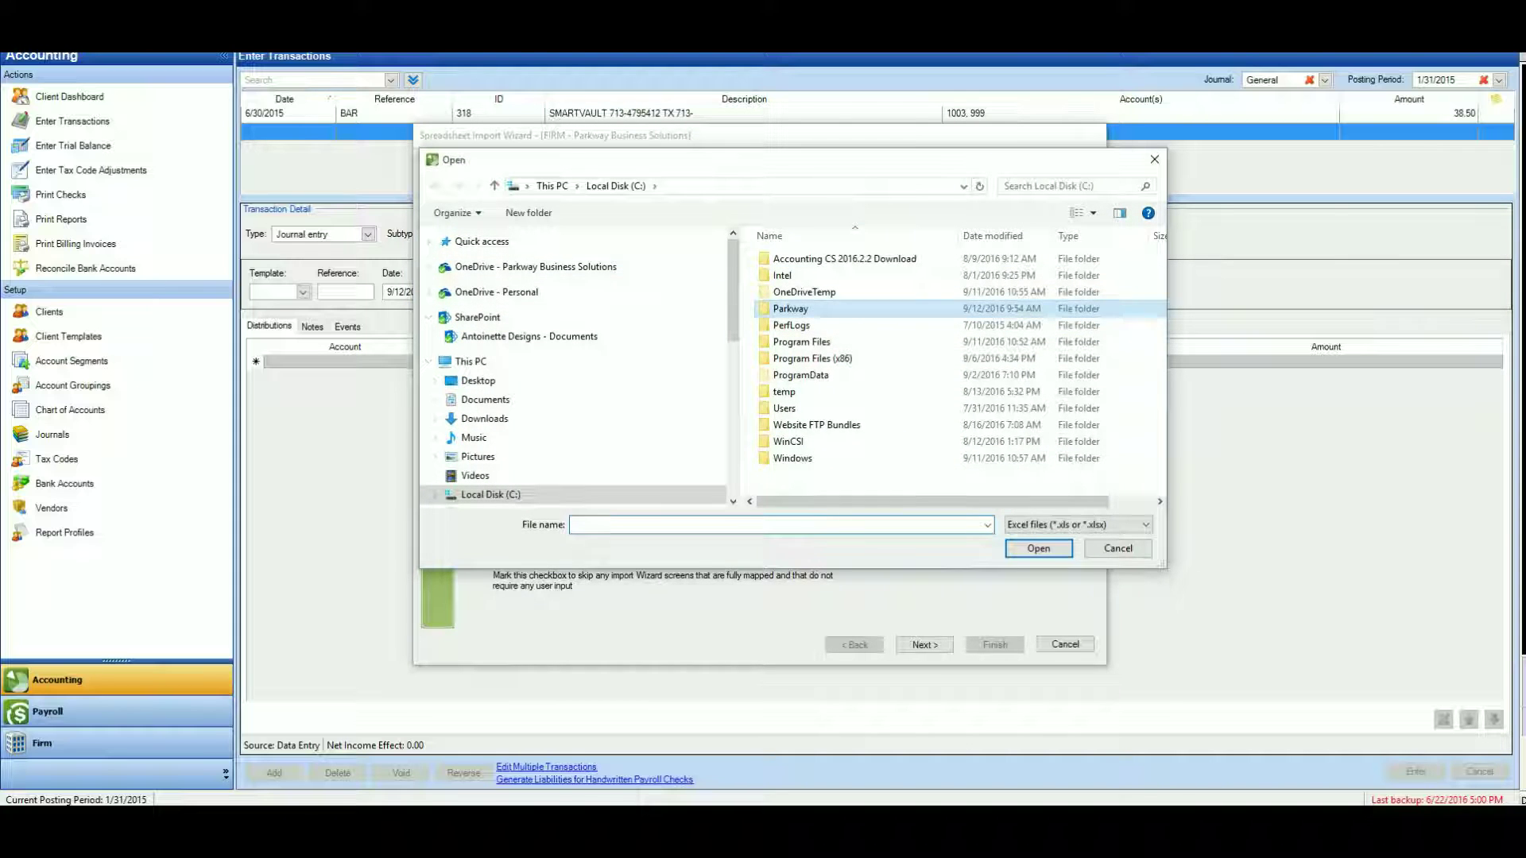
double_click(790, 308)
double_click(803, 259)
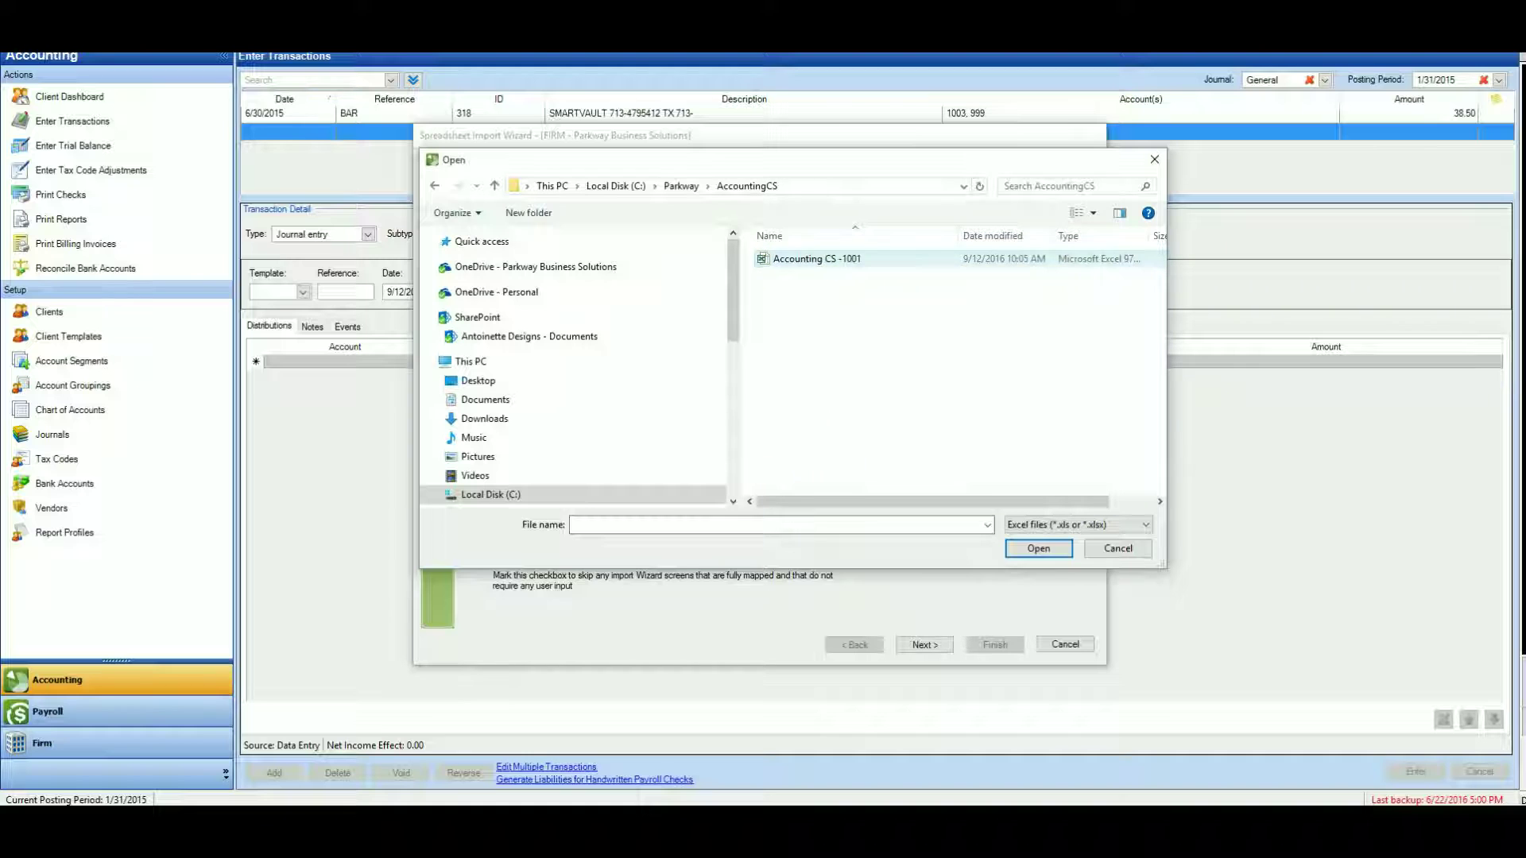
left_click(816, 259)
left_click(1038, 548)
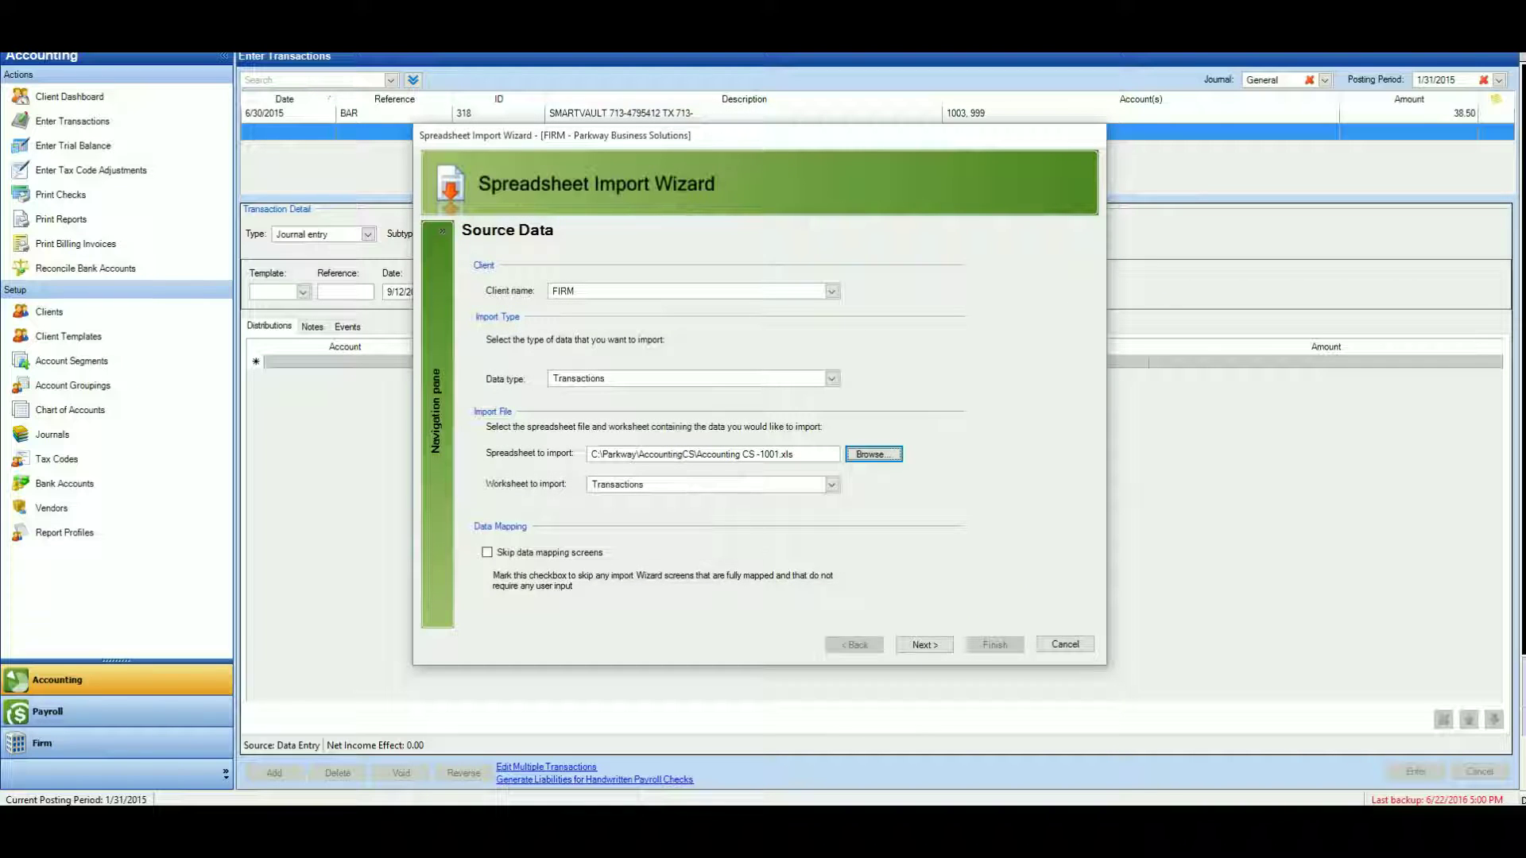
Try to advance the import past the source data page, and check the Sheet to Export in Excel.
left_click(487, 552)
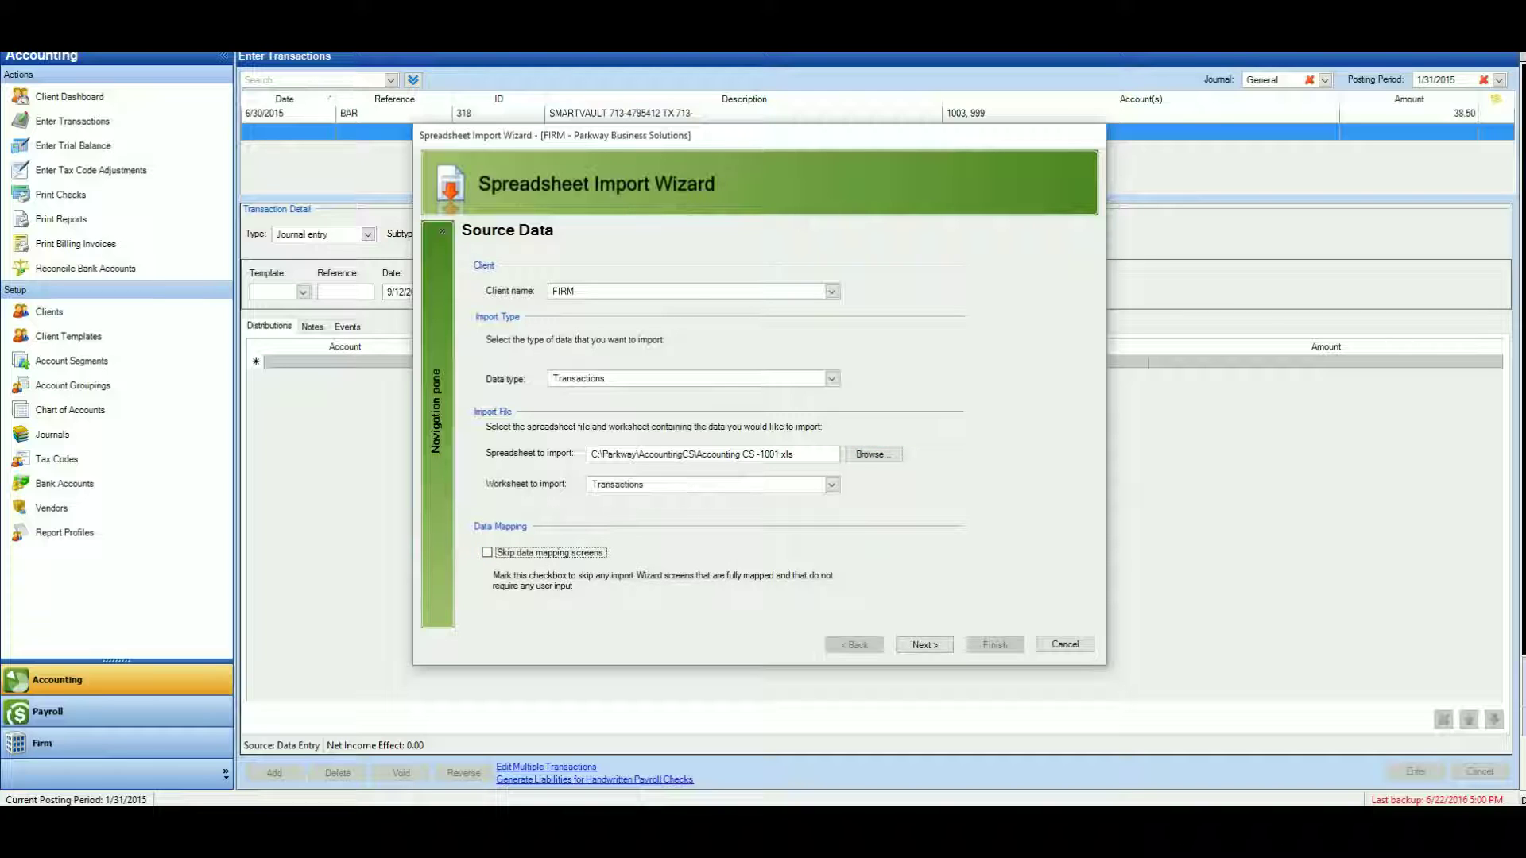
key("Return")
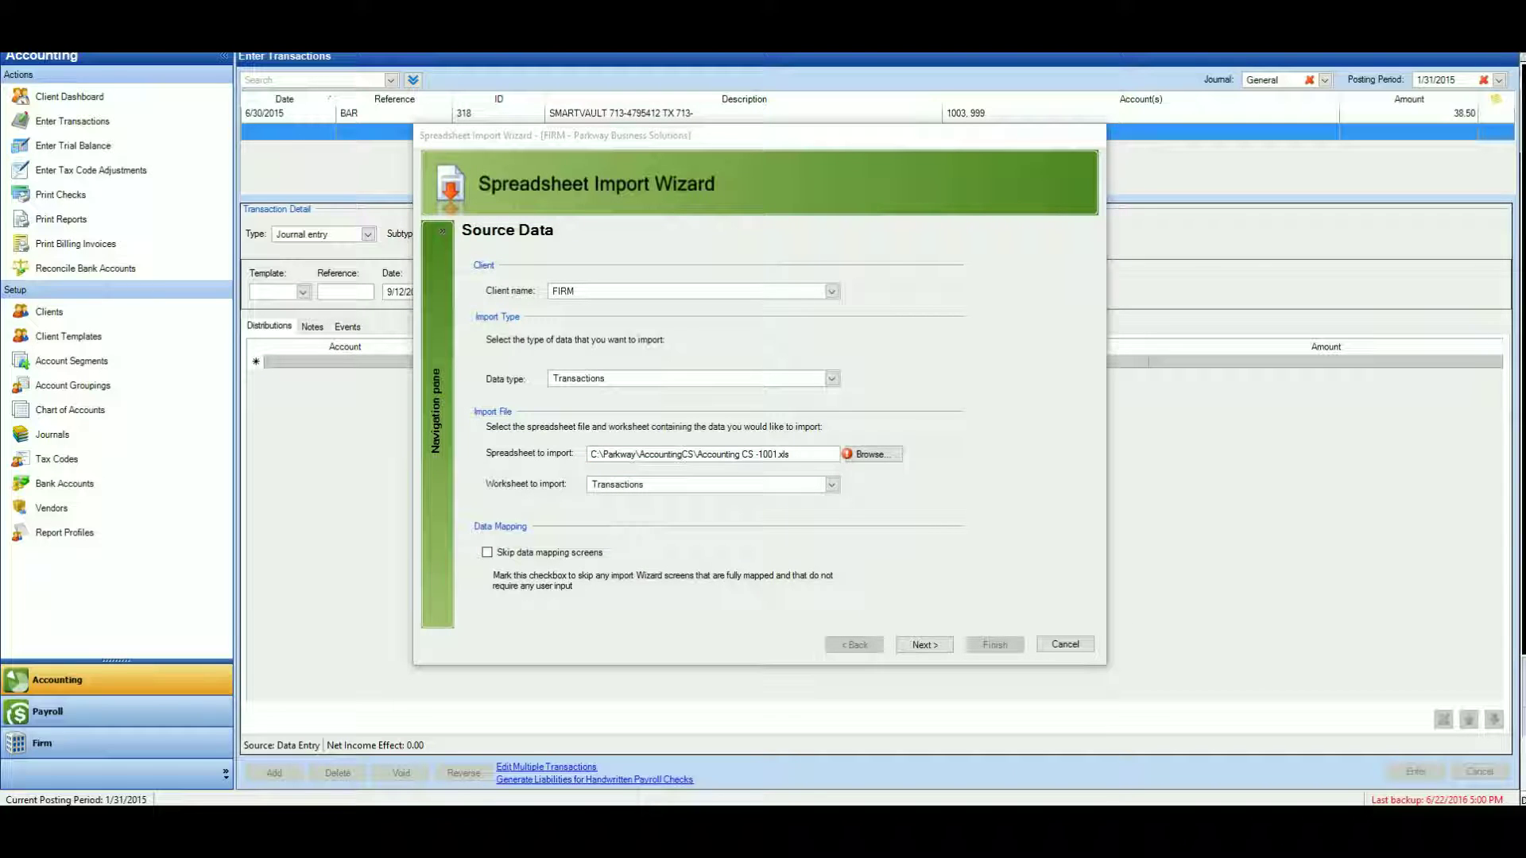
key("alt+Tab")
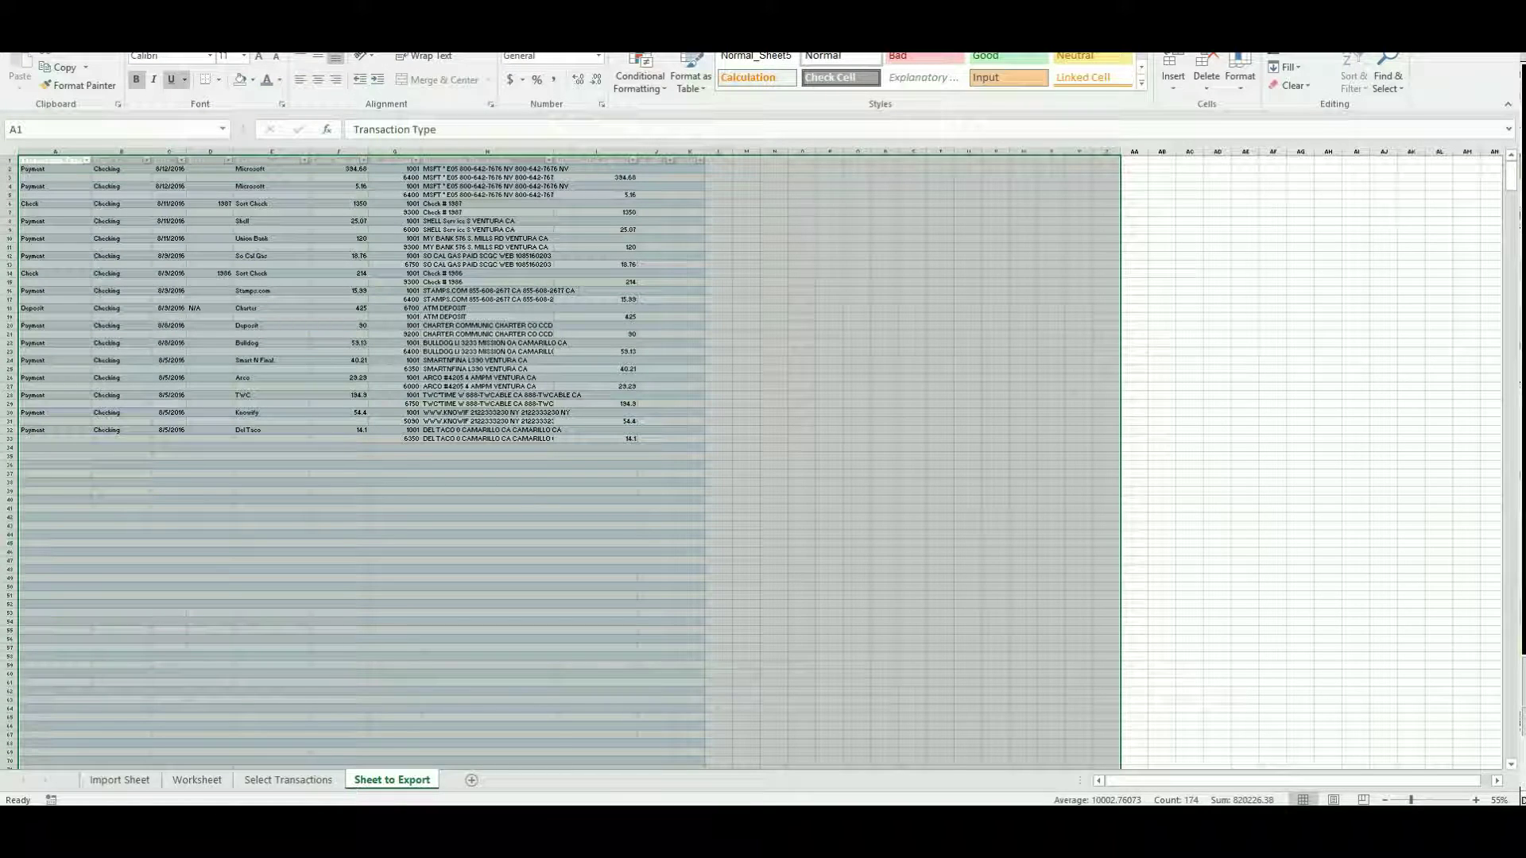
key("alt+Tab")
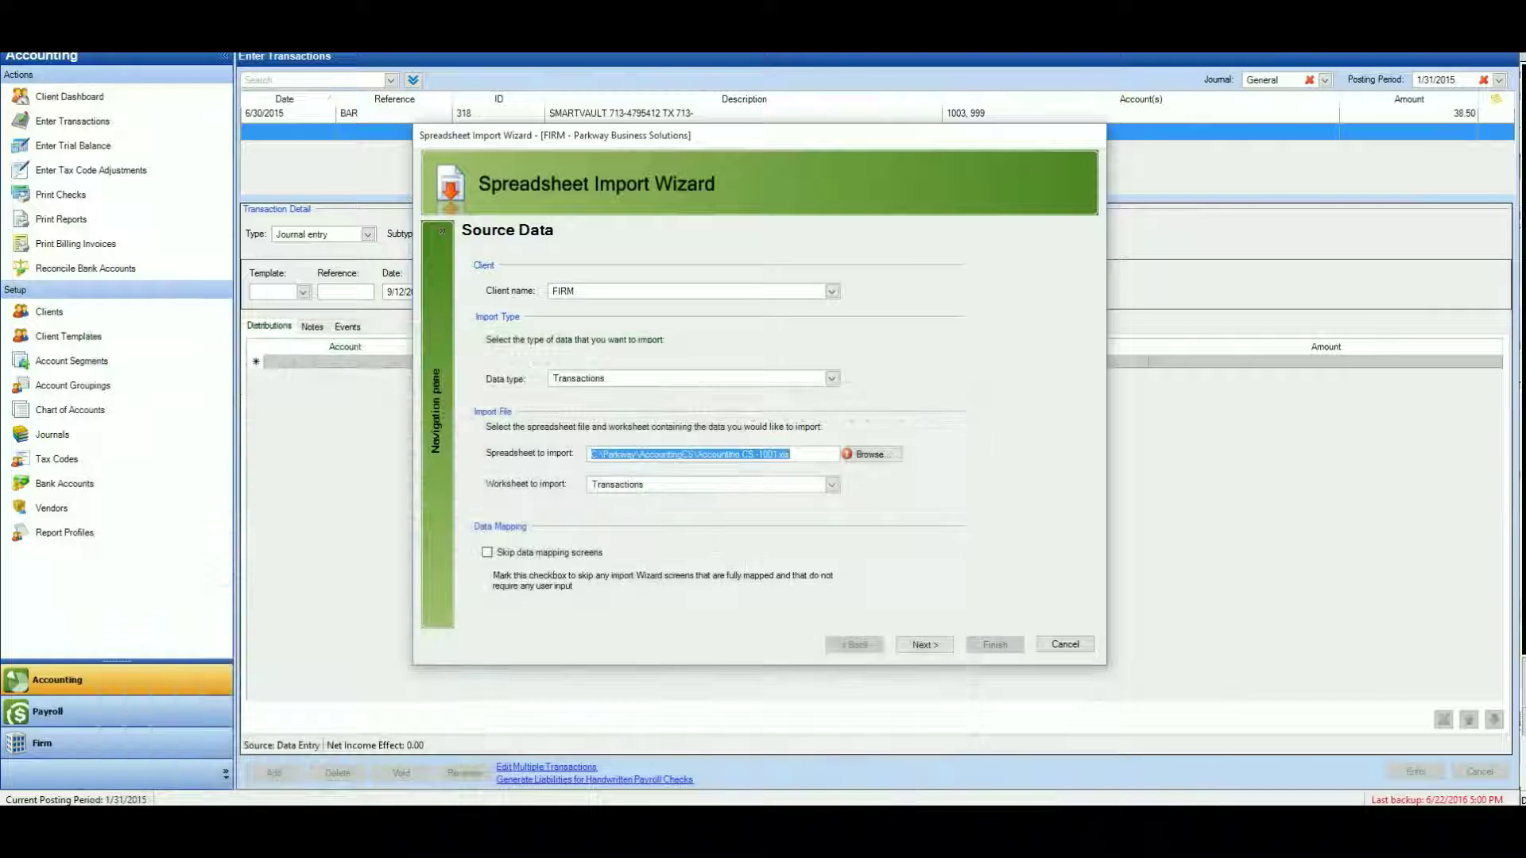
Reselect the Accounting CS -1001 file as the spreadsheet to import.
left_click(869, 454)
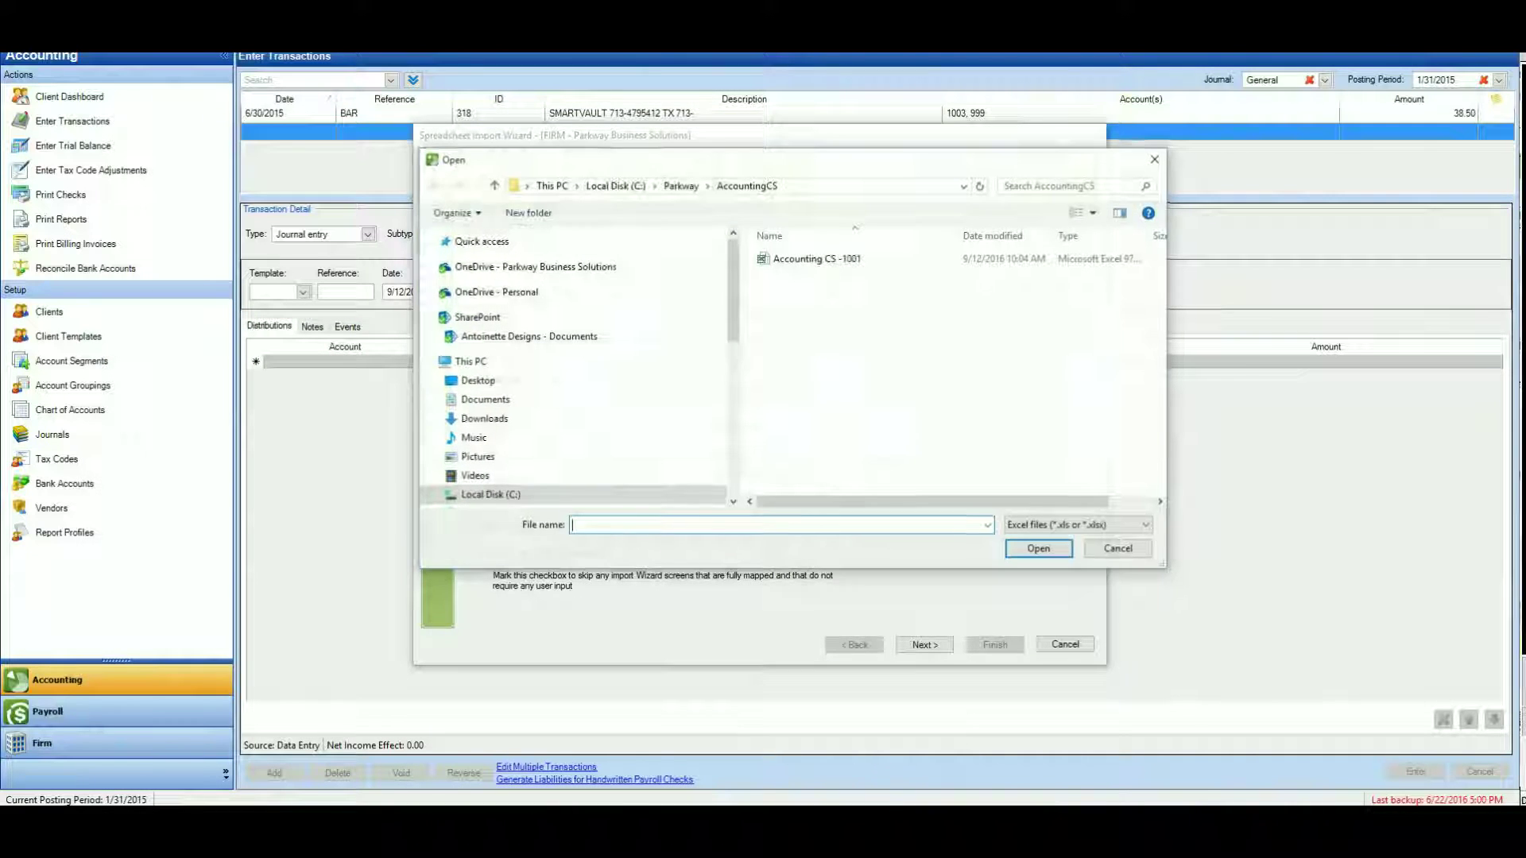
left_click(817, 258)
left_click(1038, 549)
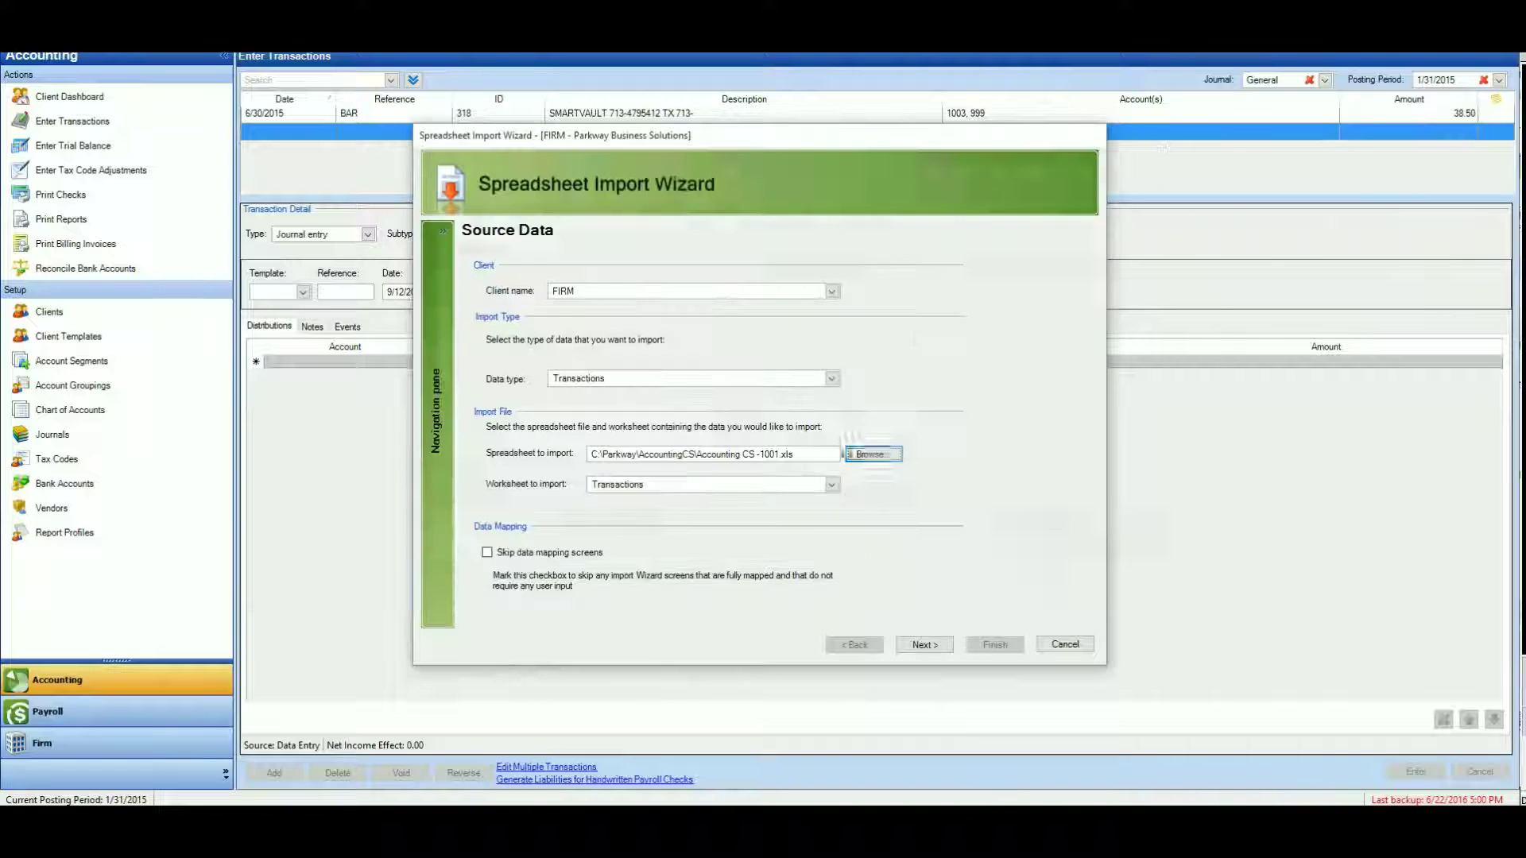
Continue to the column mappings and omit the header row from the import.
left_click(924, 644)
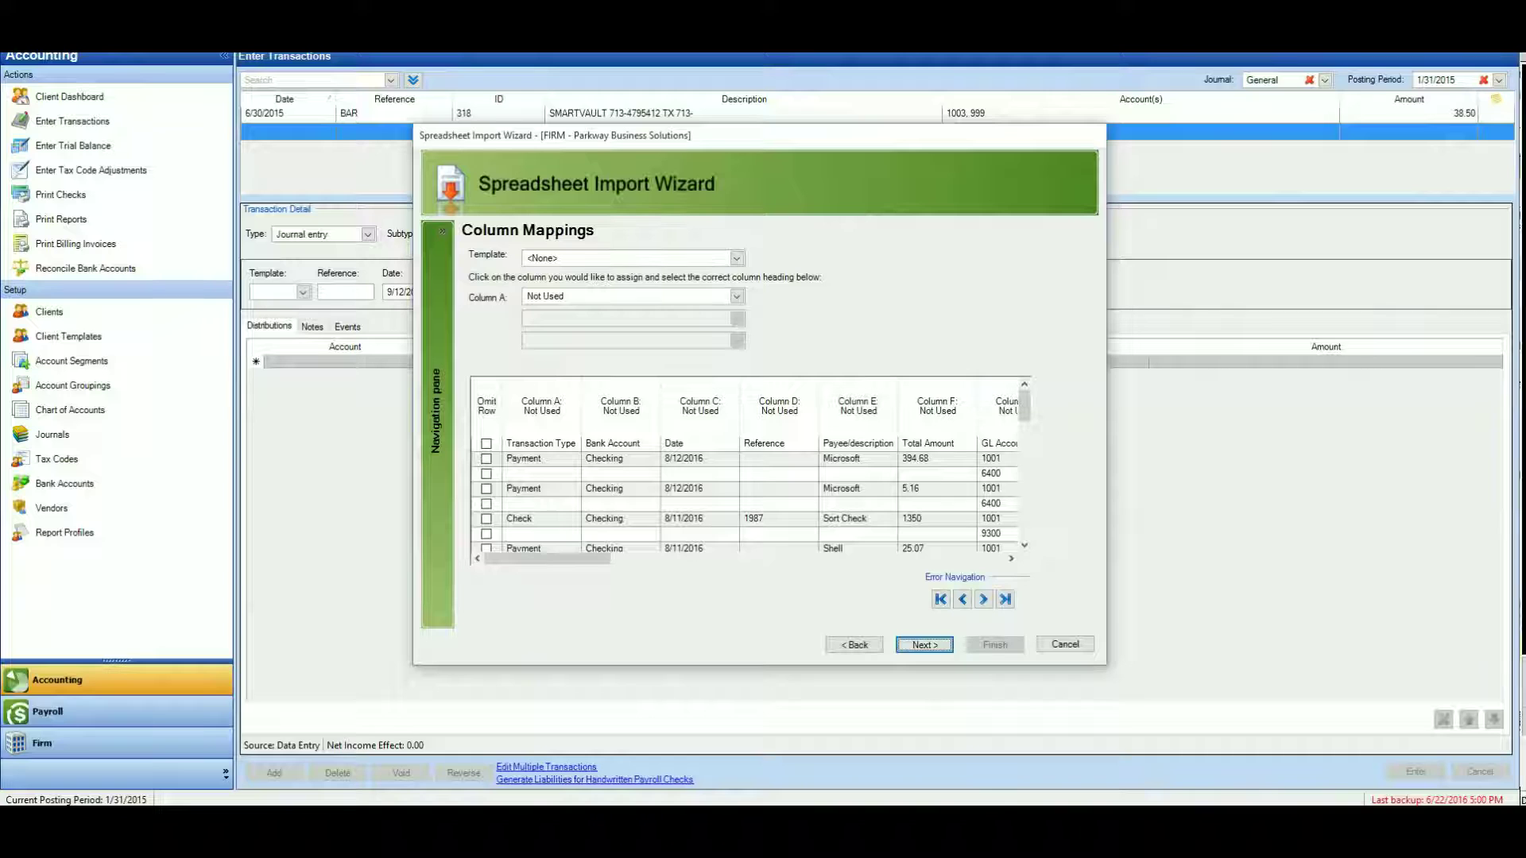
left_click(487, 444)
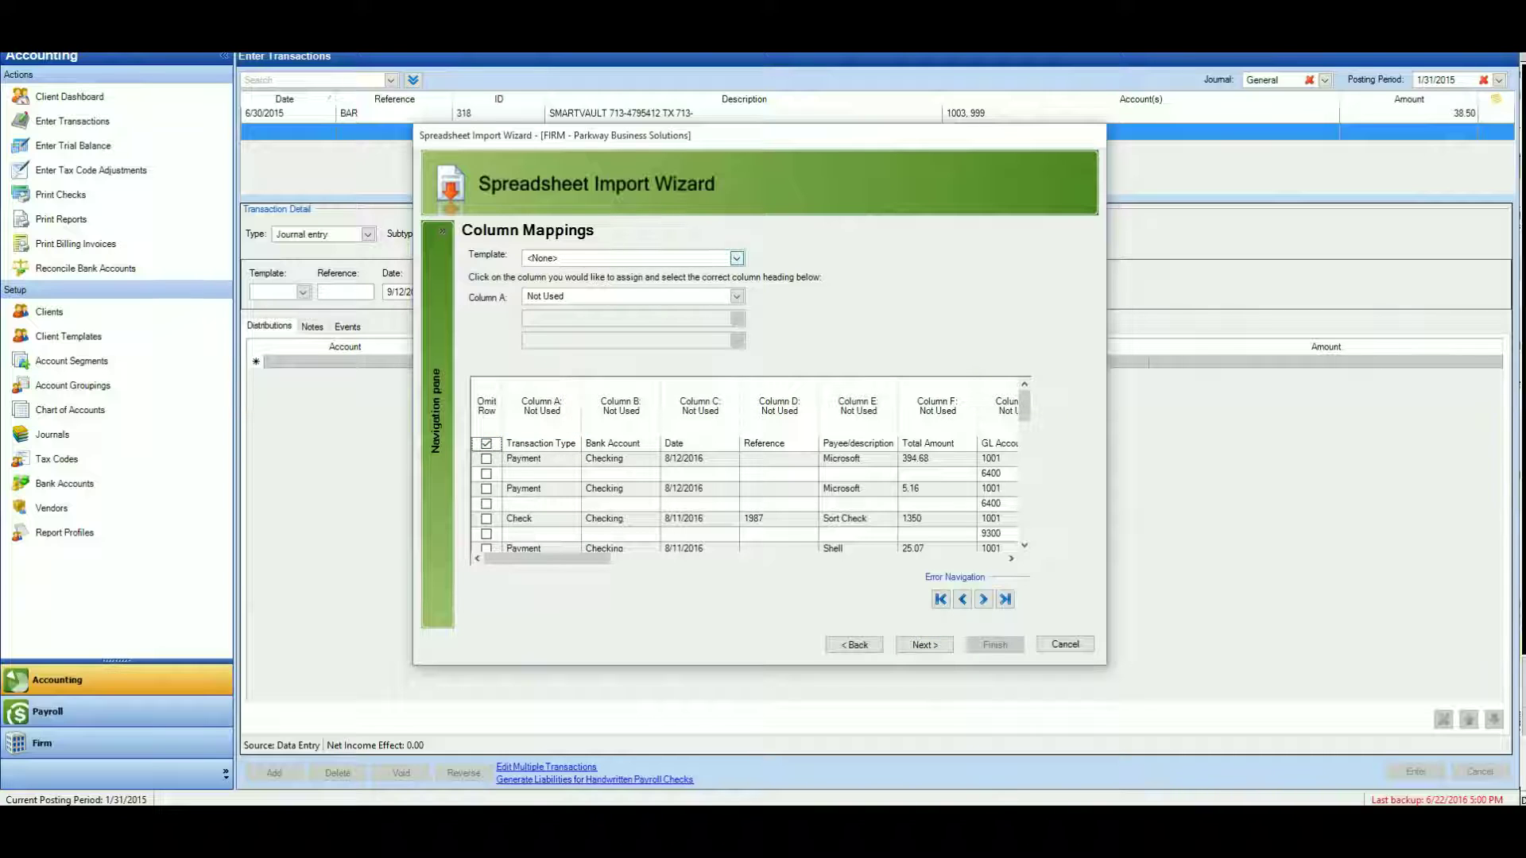
Apply the Ledgersync template to the column mappings and continue to the bank account mapping.
left_click(736, 259)
left_click(636, 285)
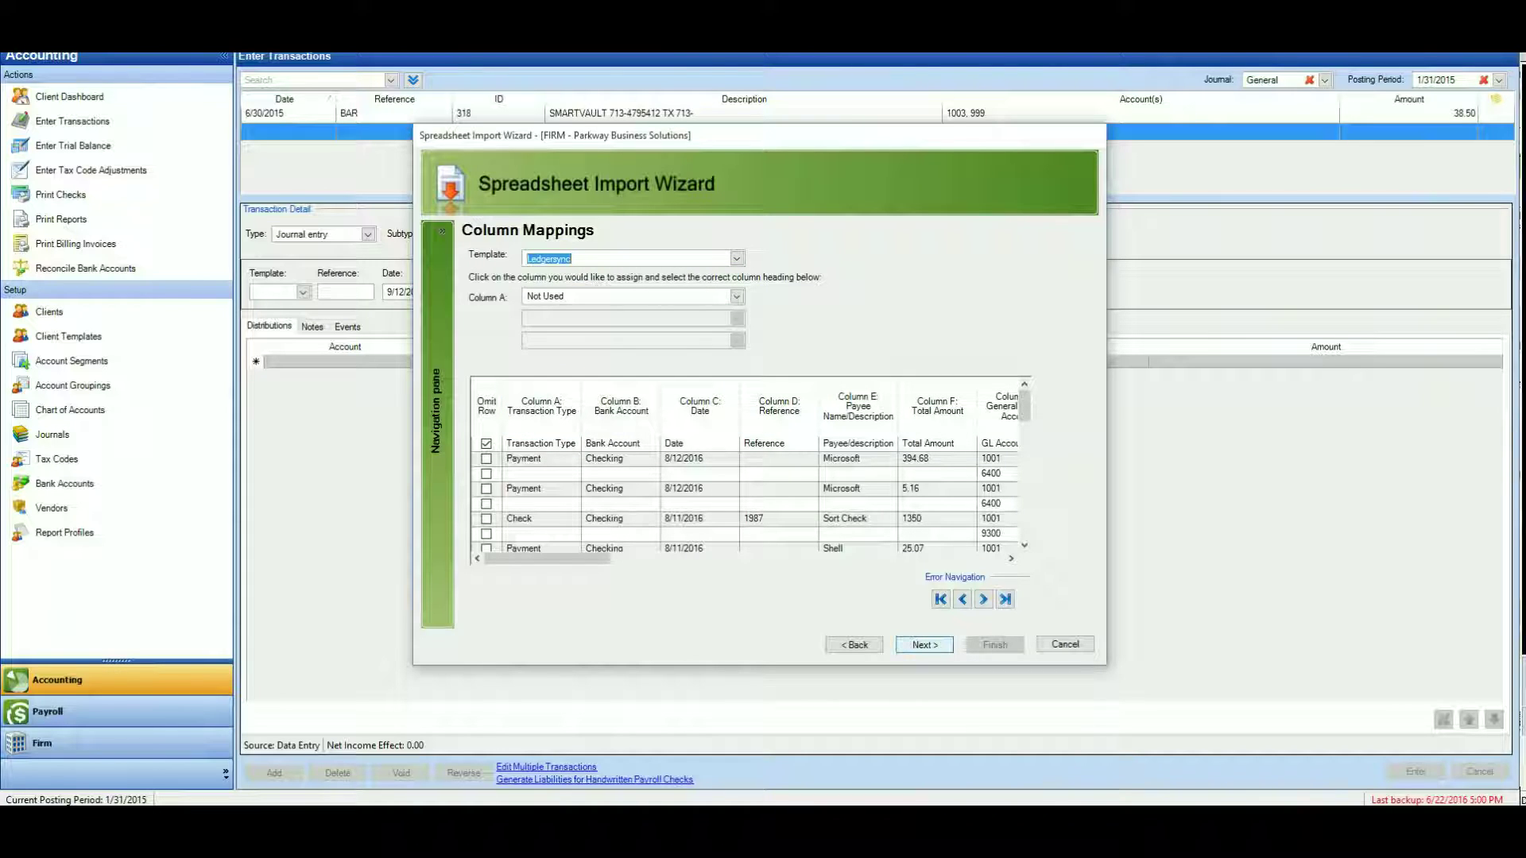
left_click(924, 644)
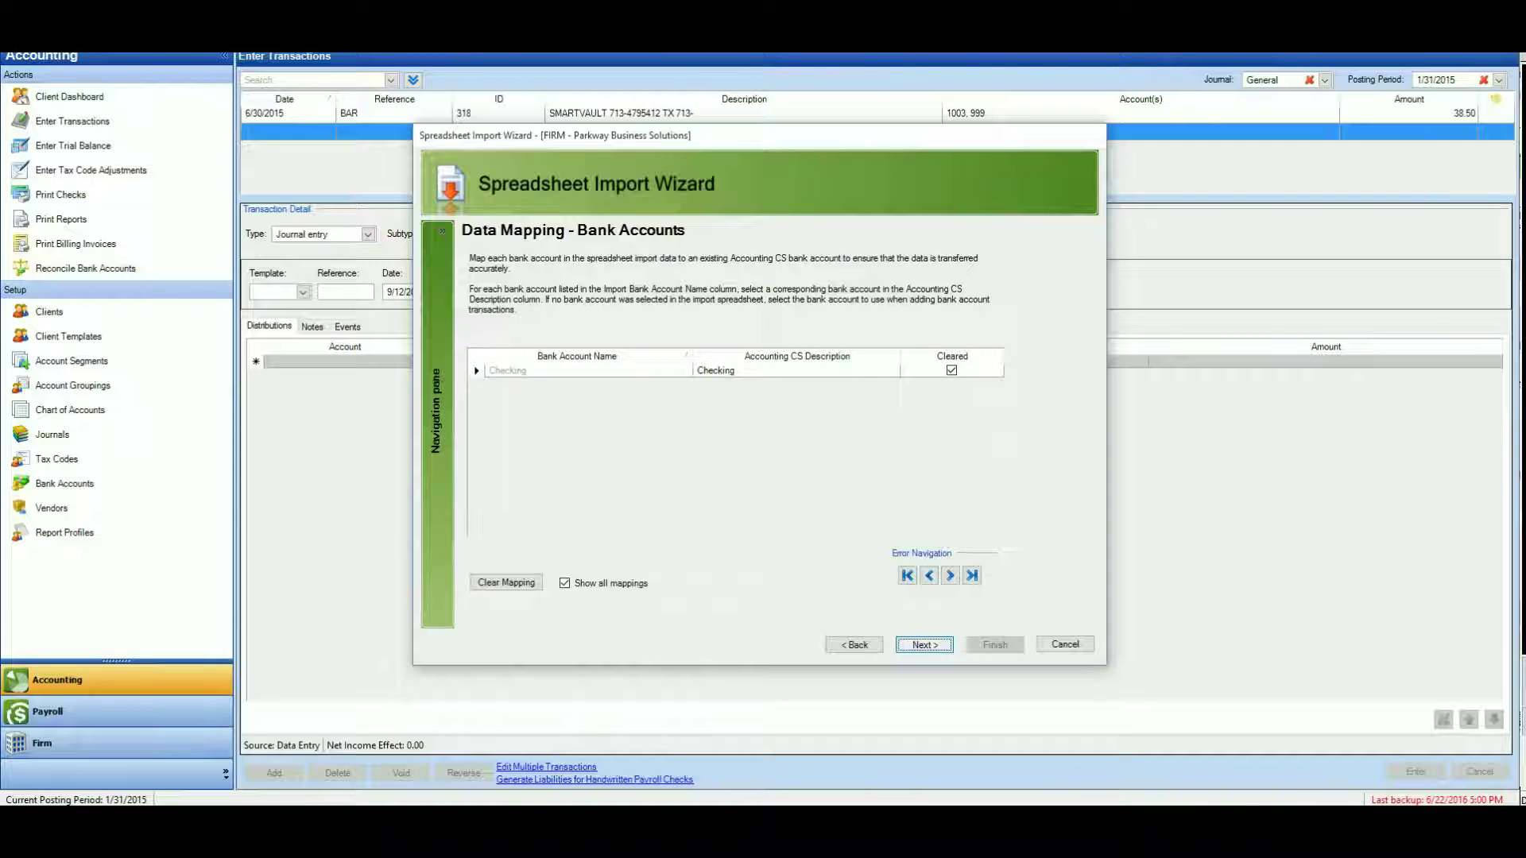
Accept the bank account, chart of accounts and vendor mappings as they are, advancing to the data analysis.
left_click(924, 644)
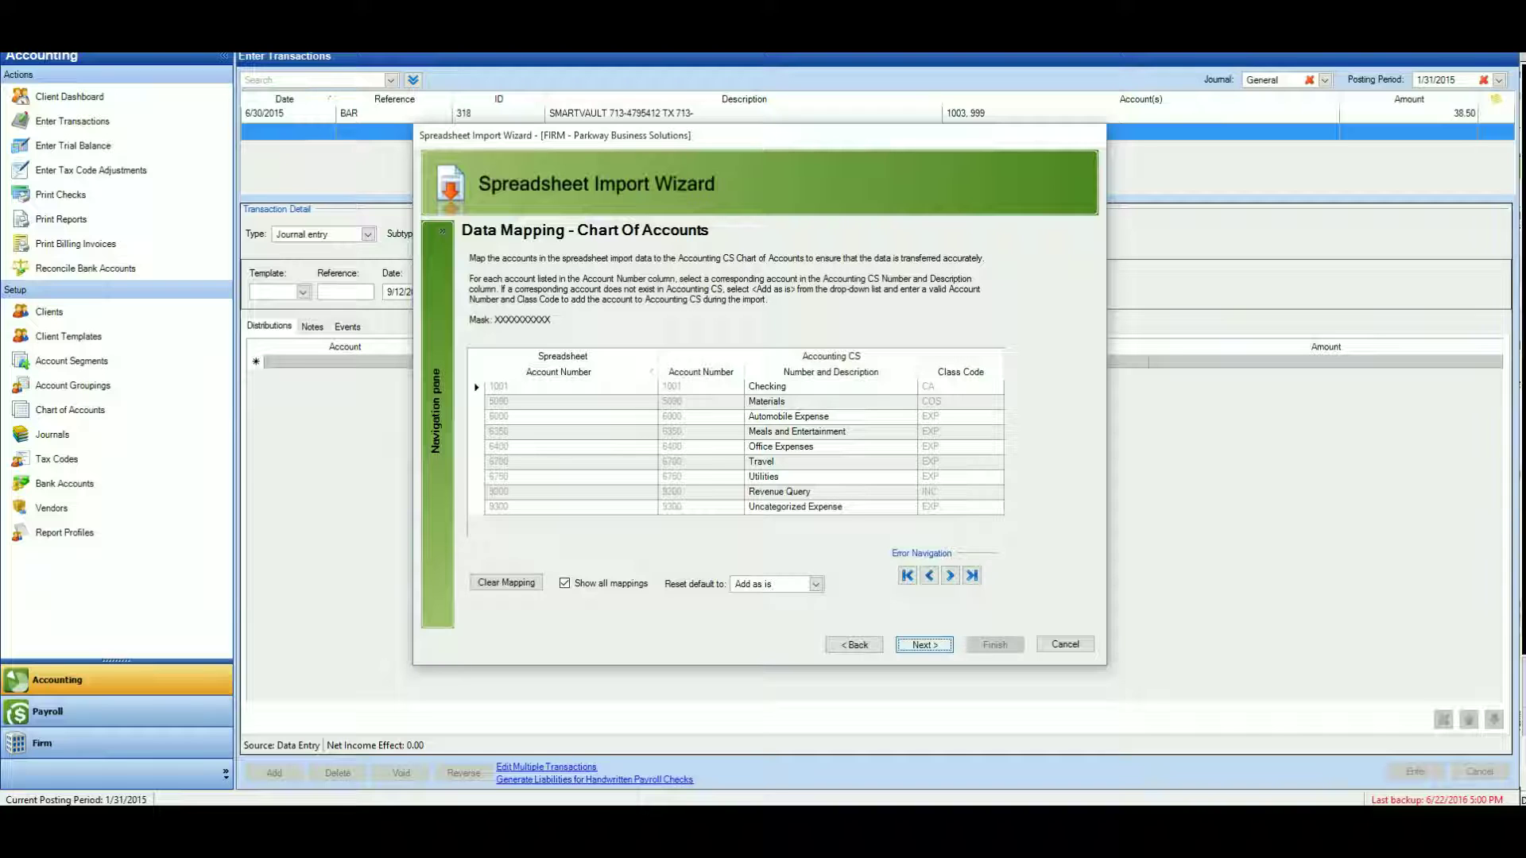
key("Return")
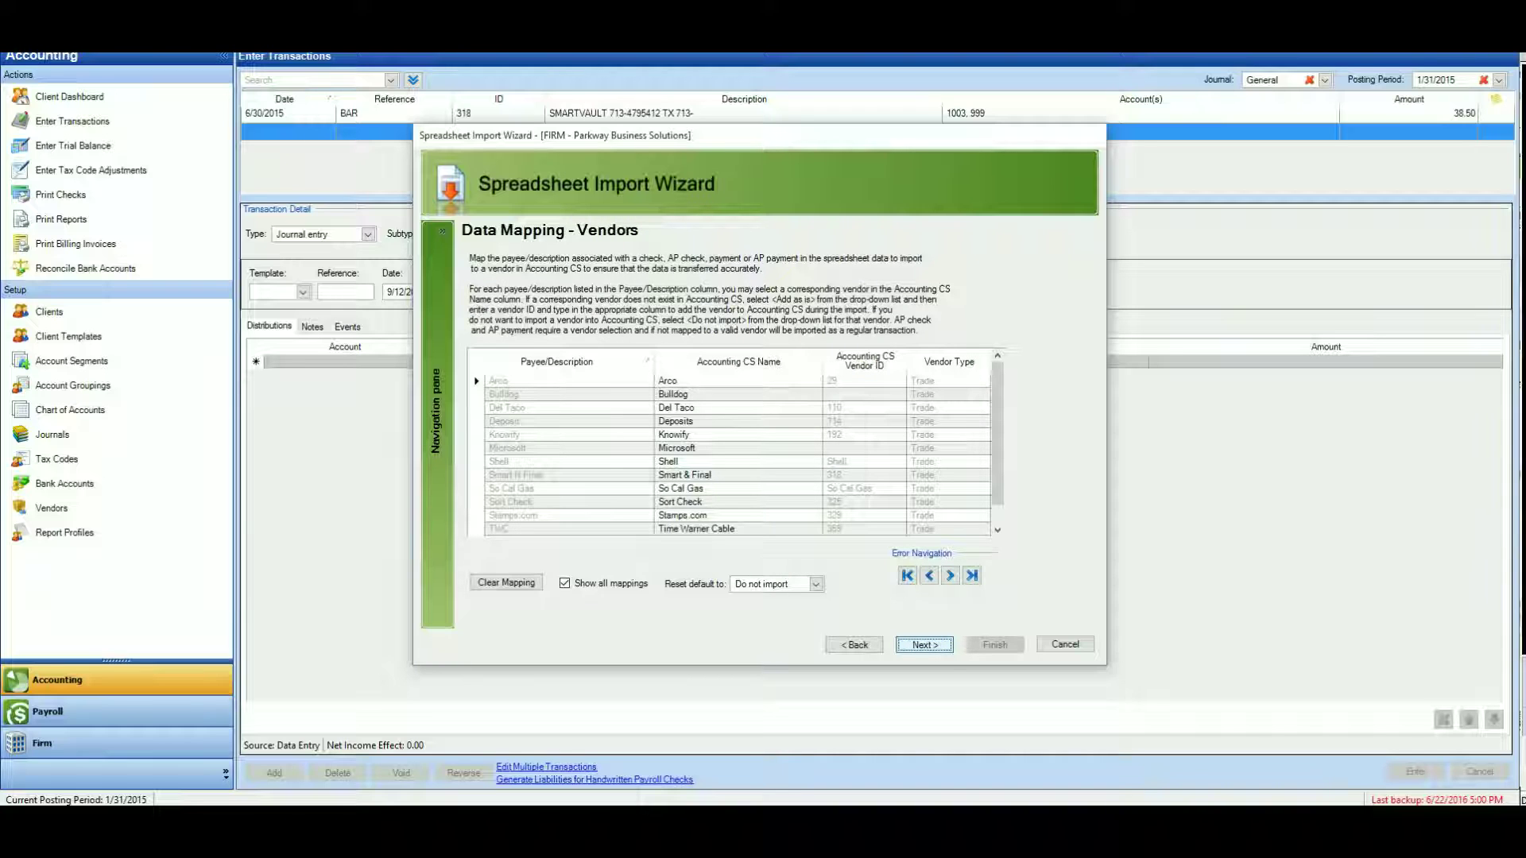
key("Return")
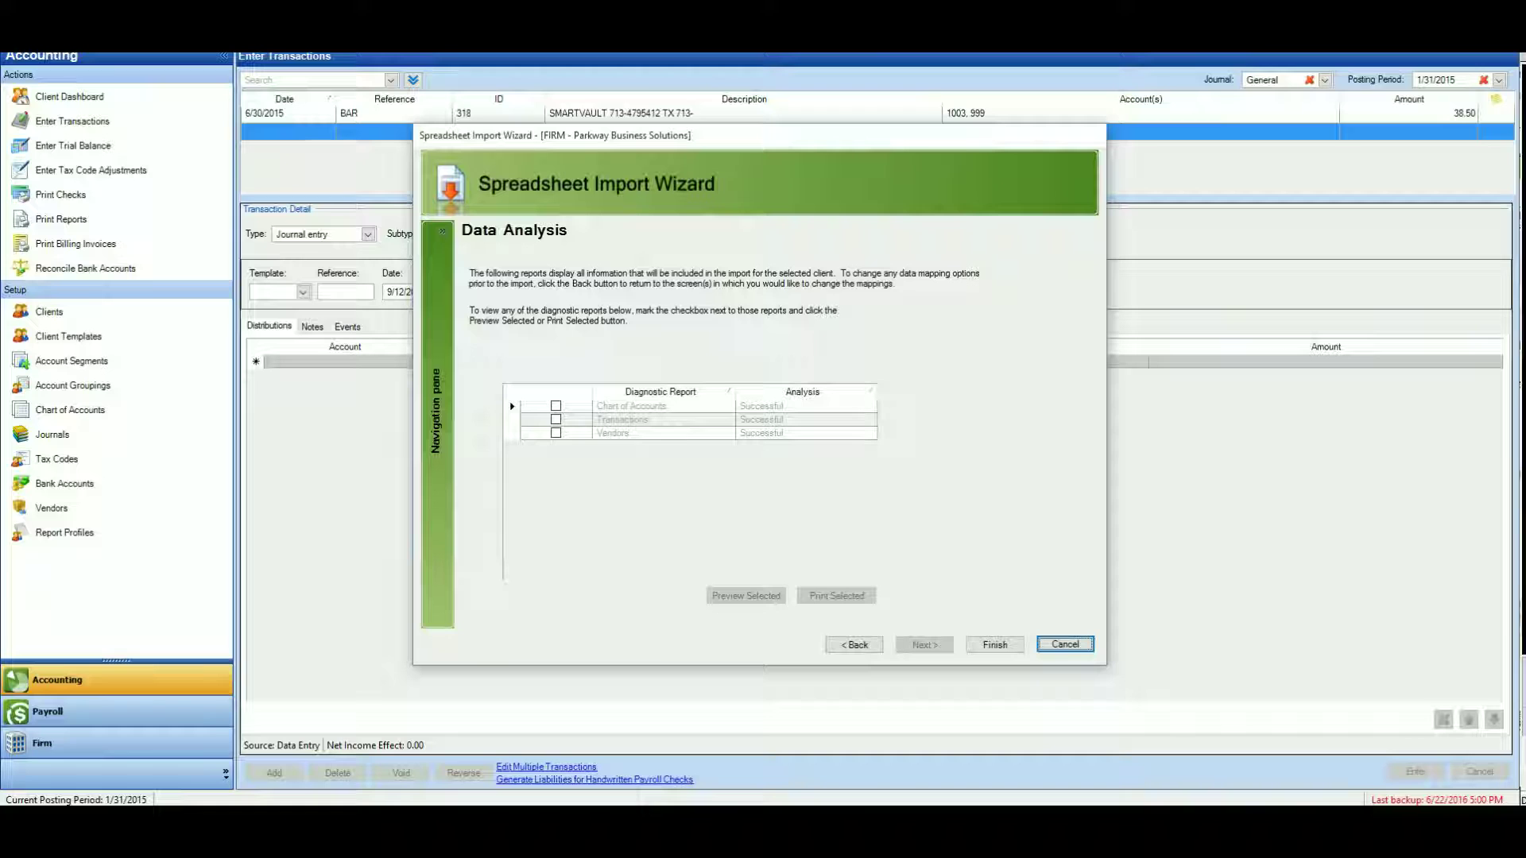
Finish the spreadsheet import and expand the Transactions entry in the import summary.
key("shift+Tab")
key("Return")
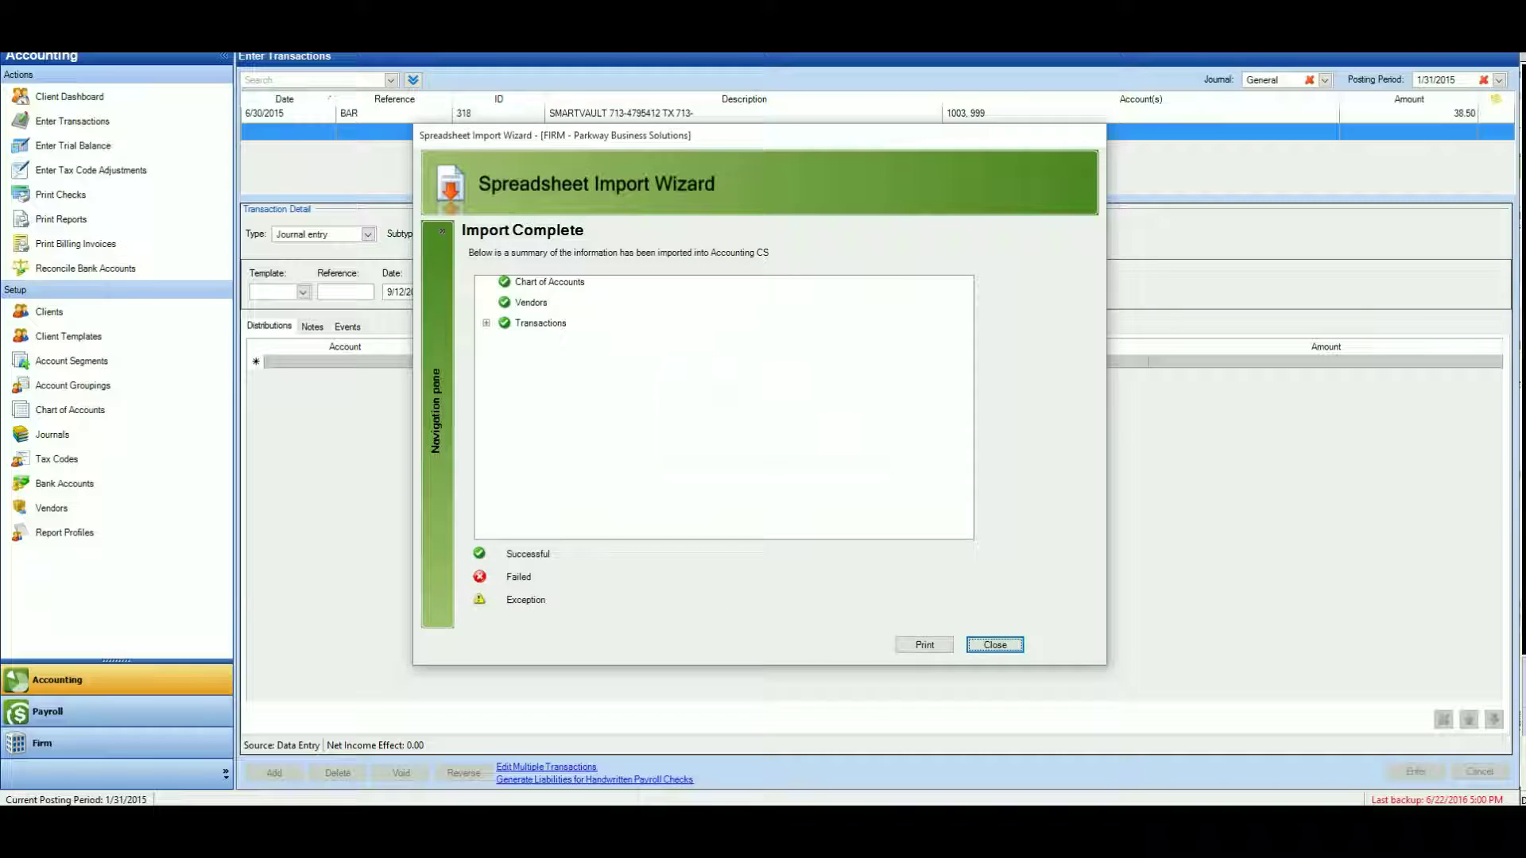
left_click(486, 323)
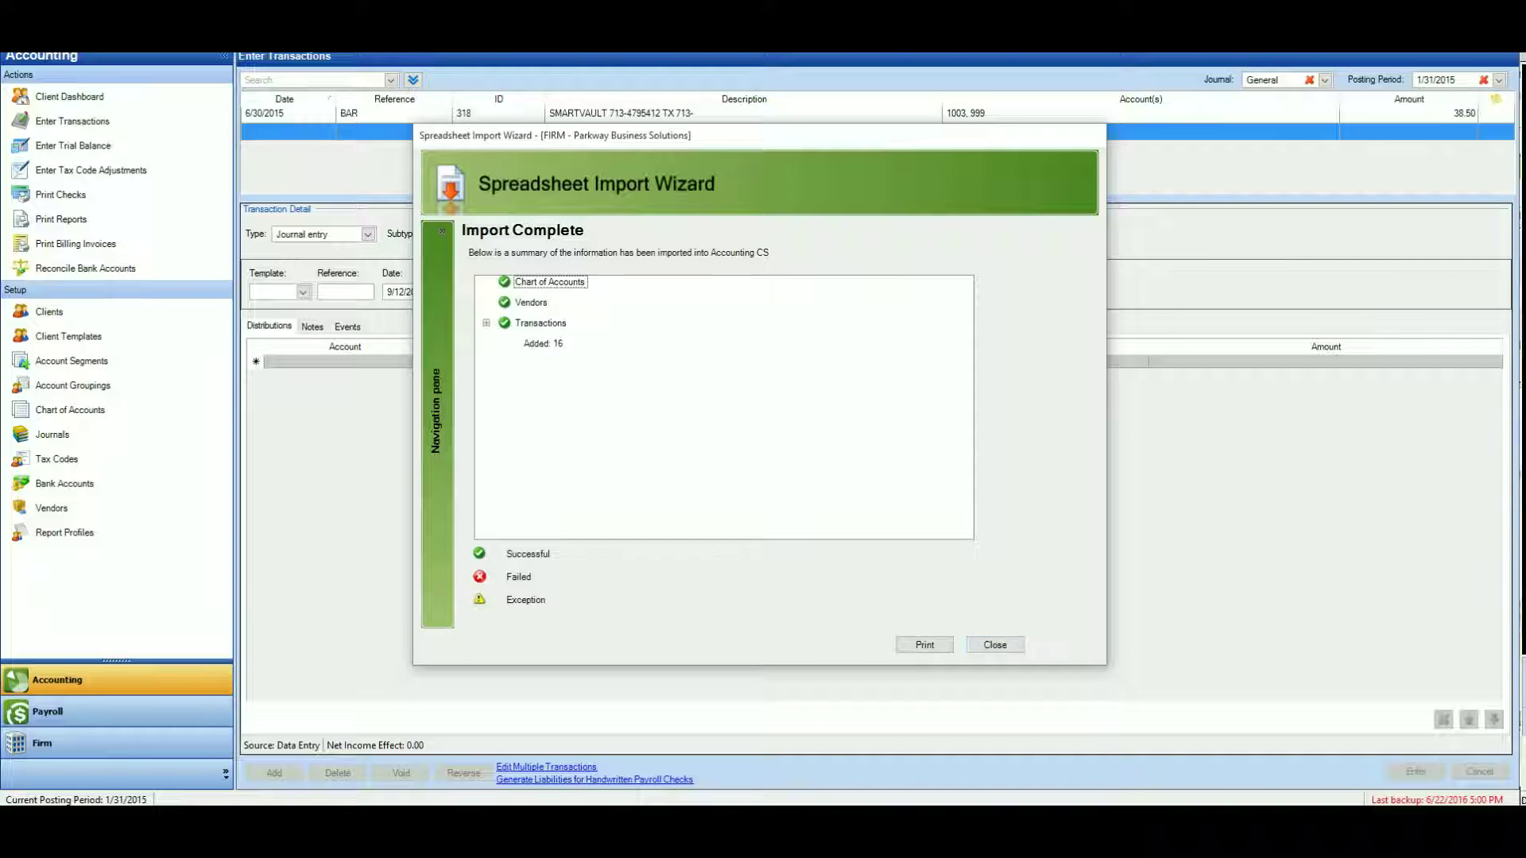